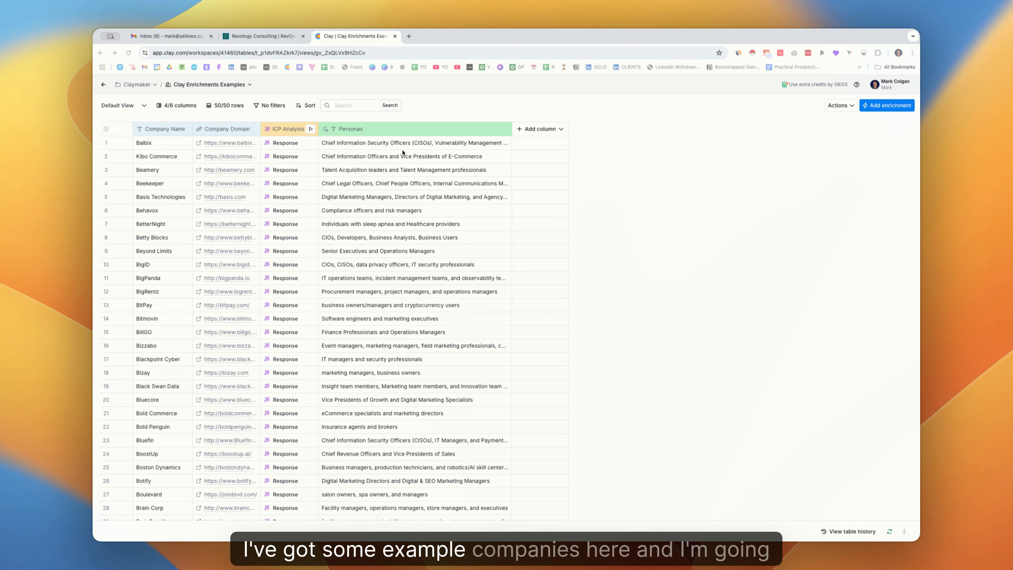
# Step: Add a new enrichment column by searching for "company" and choosing the Company Profile waterfall
pyautogui.click(558, 131)
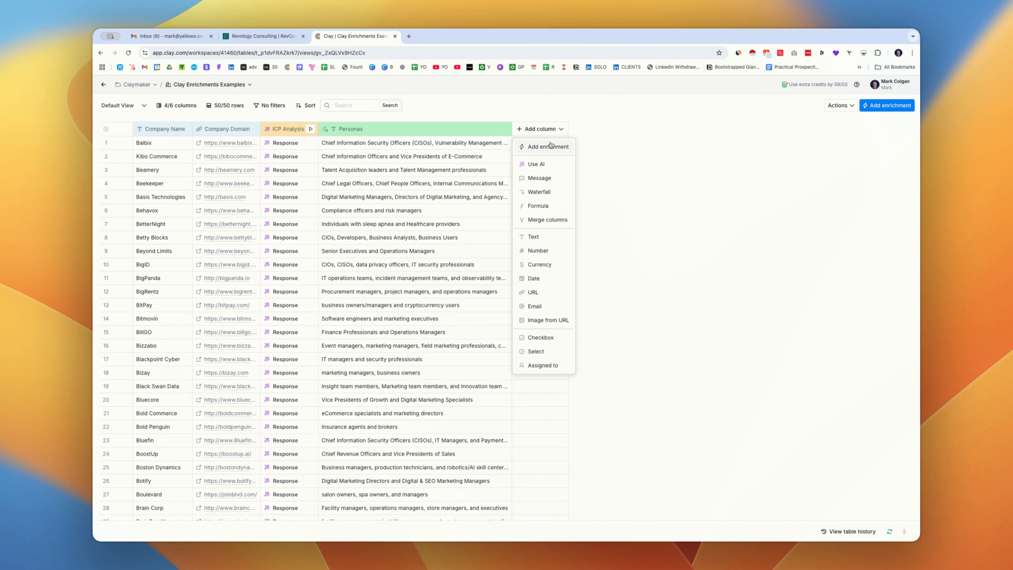
pyautogui.click(542, 145)
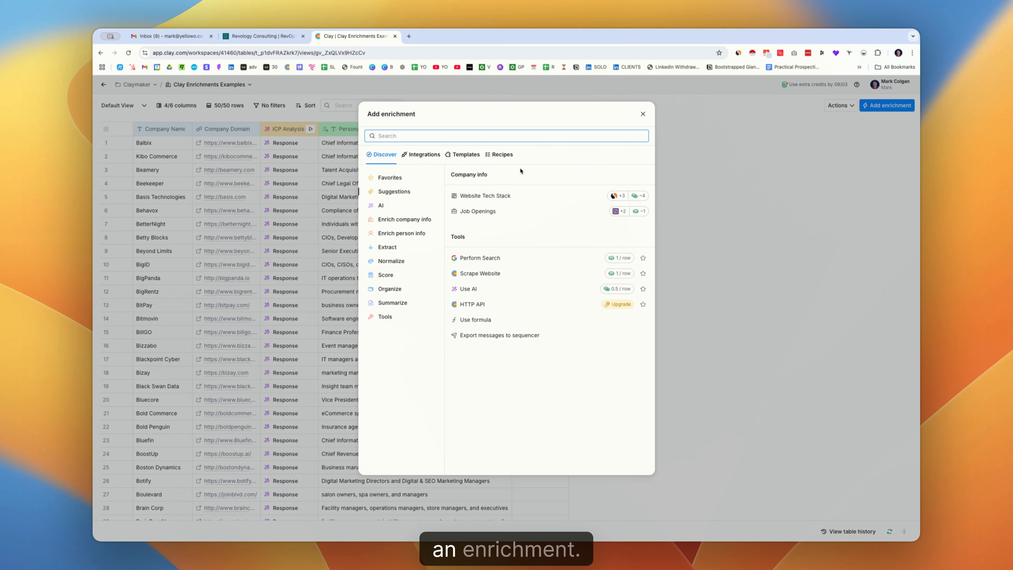
pyautogui.write('company')
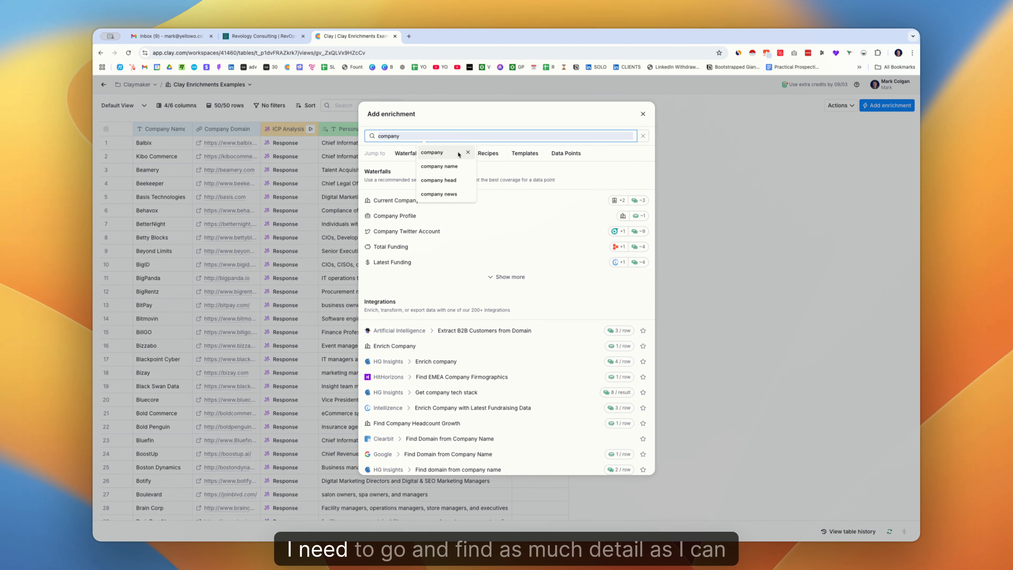
pyautogui.click(410, 216)
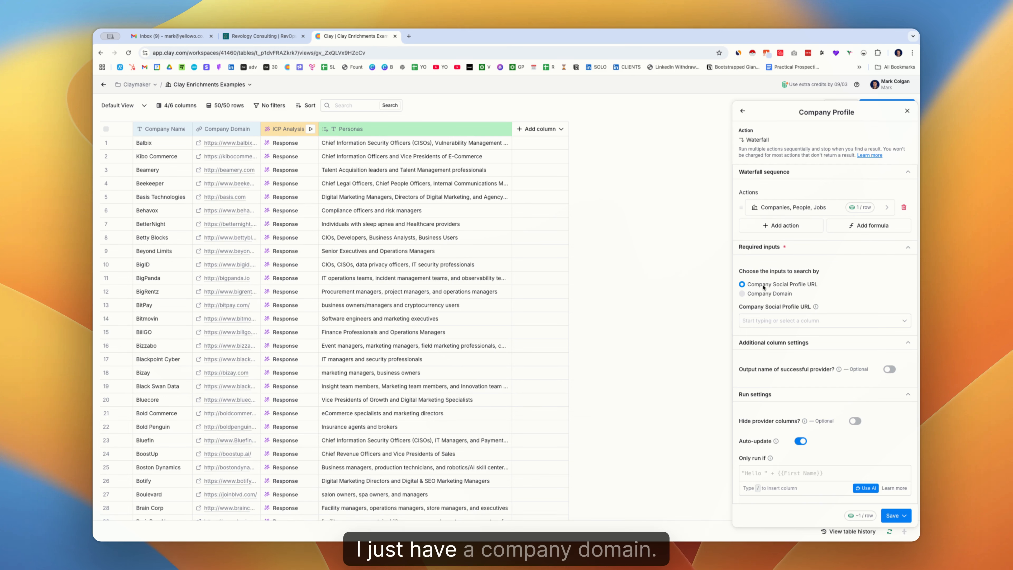
# Step: Set the Company Profile enrichment to search by Company Domain, using the Company Domain column, and save and run it on 10 rows
pyautogui.click(766, 293)
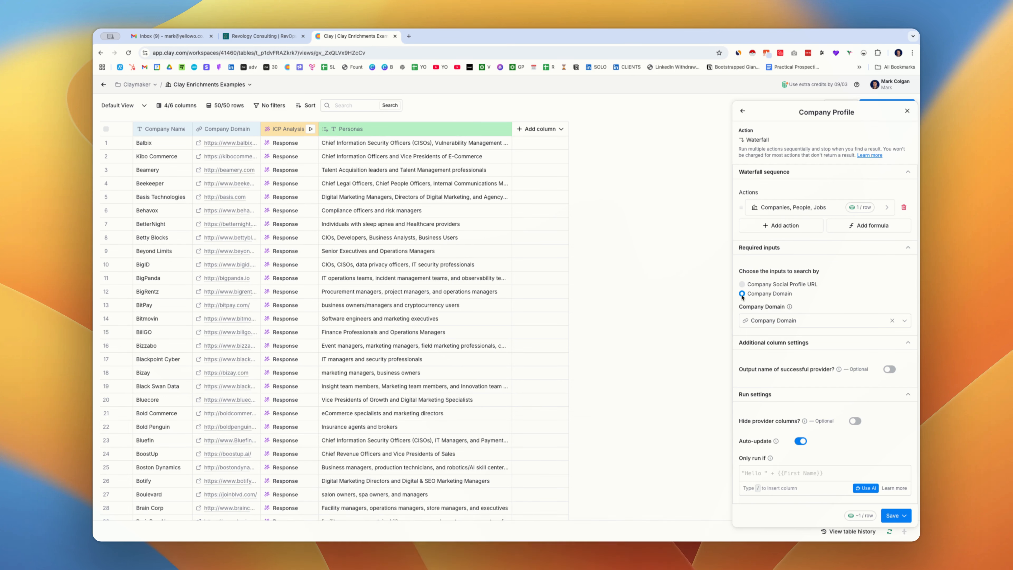
pyautogui.click(789, 326)
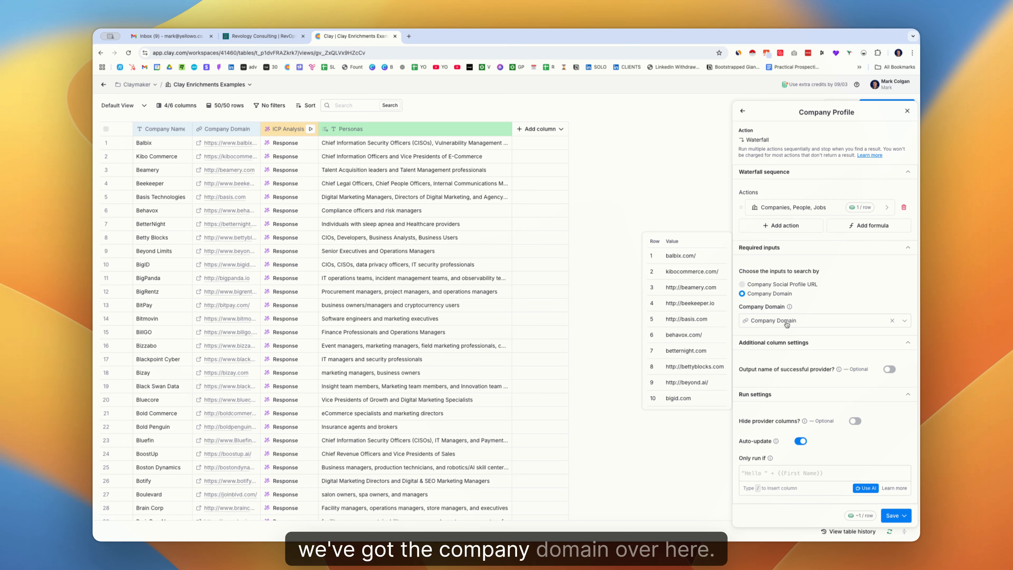
pyautogui.click(906, 517)
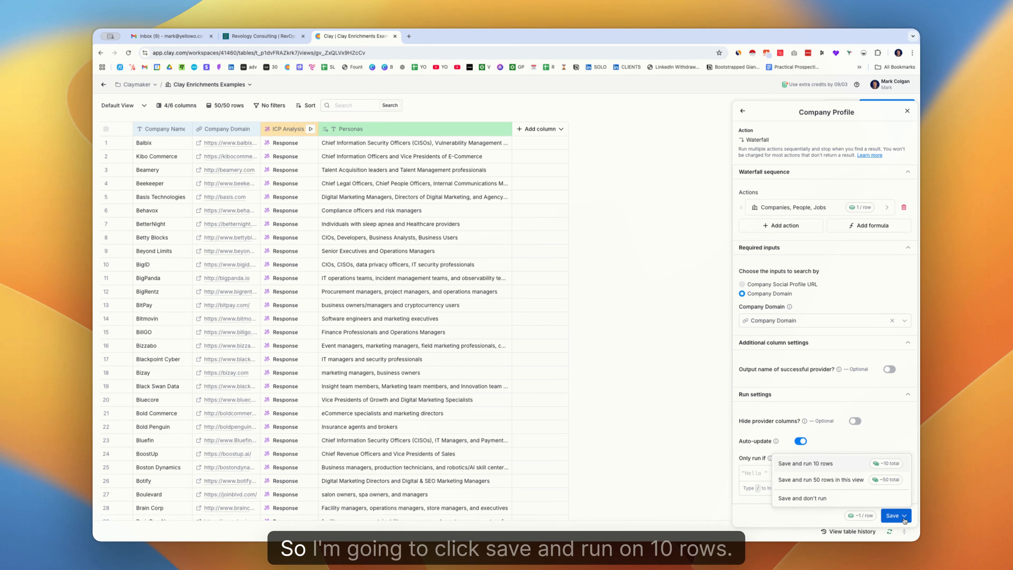
pyautogui.click(806, 464)
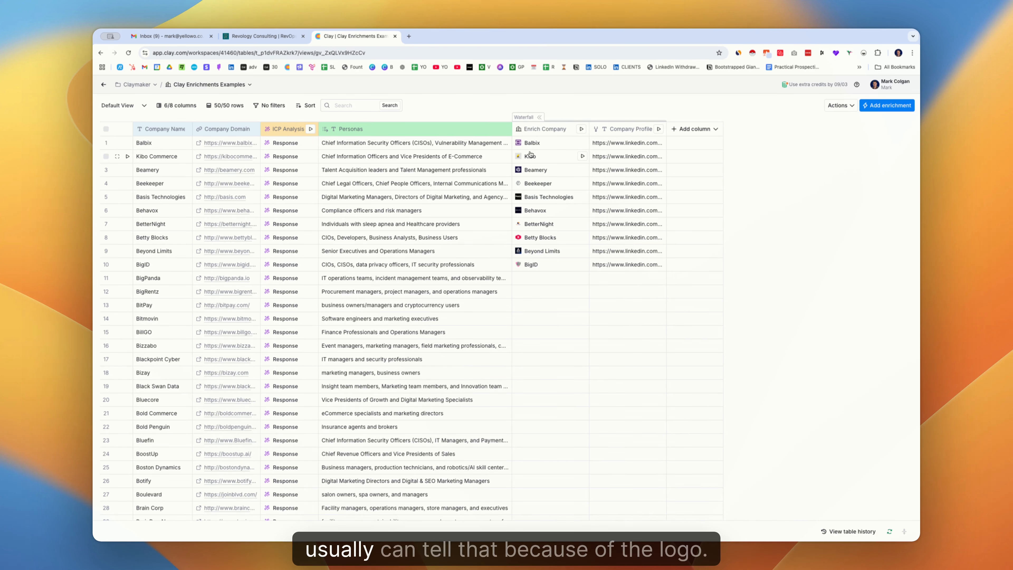
# Step: Examine Balbix's Enrich Company details, expanding its locations list and the address of each entry
pyautogui.scroll(-1, 535, 147)
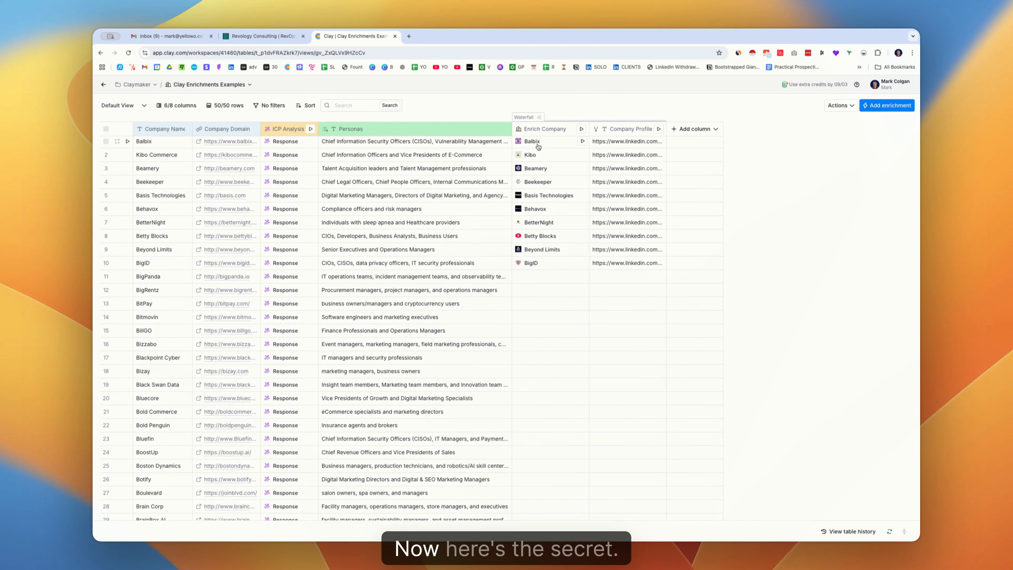
pyautogui.click(567, 148)
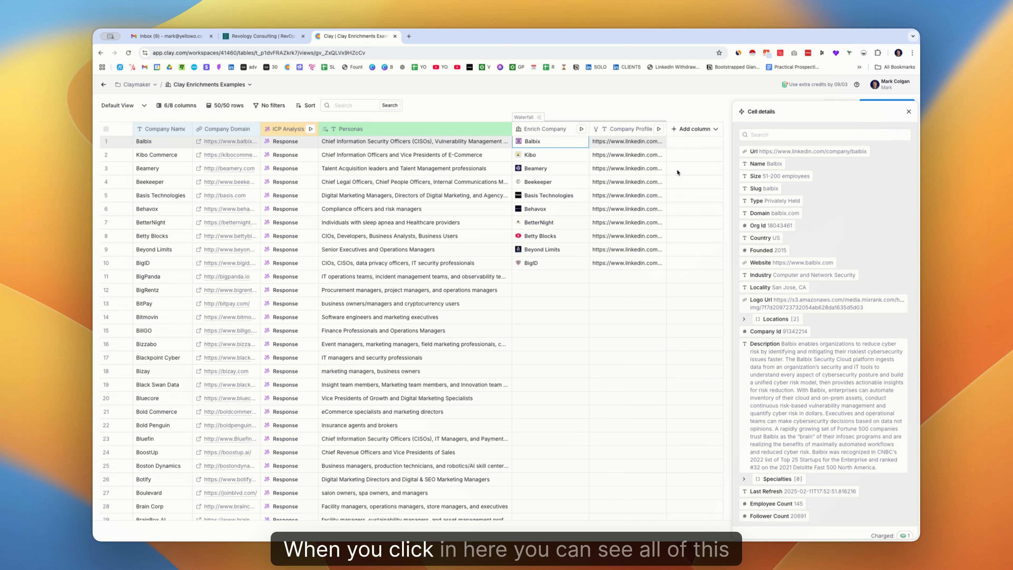
pyautogui.scroll(-1, 764, 199)
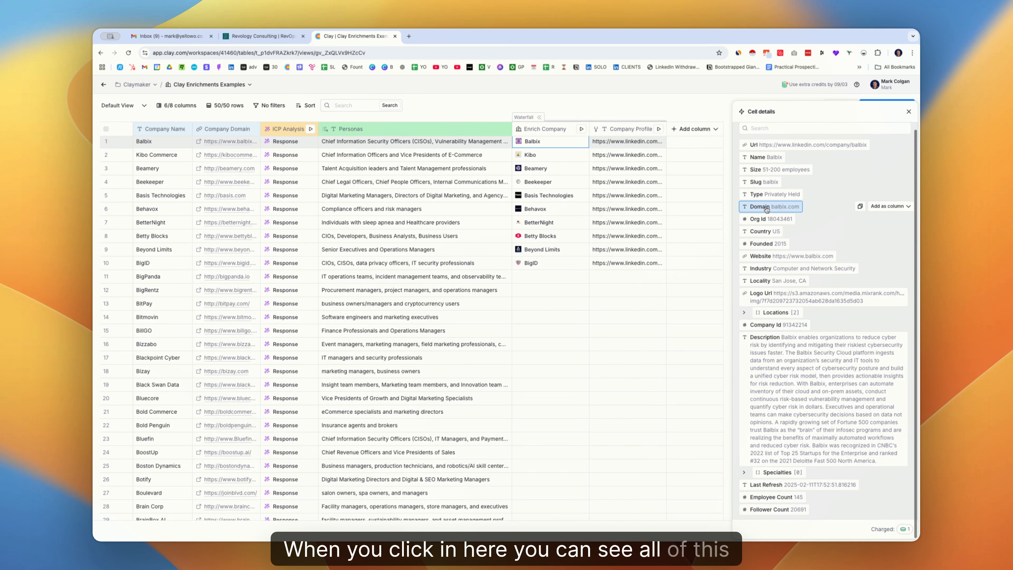
pyautogui.moveTo(766, 209)
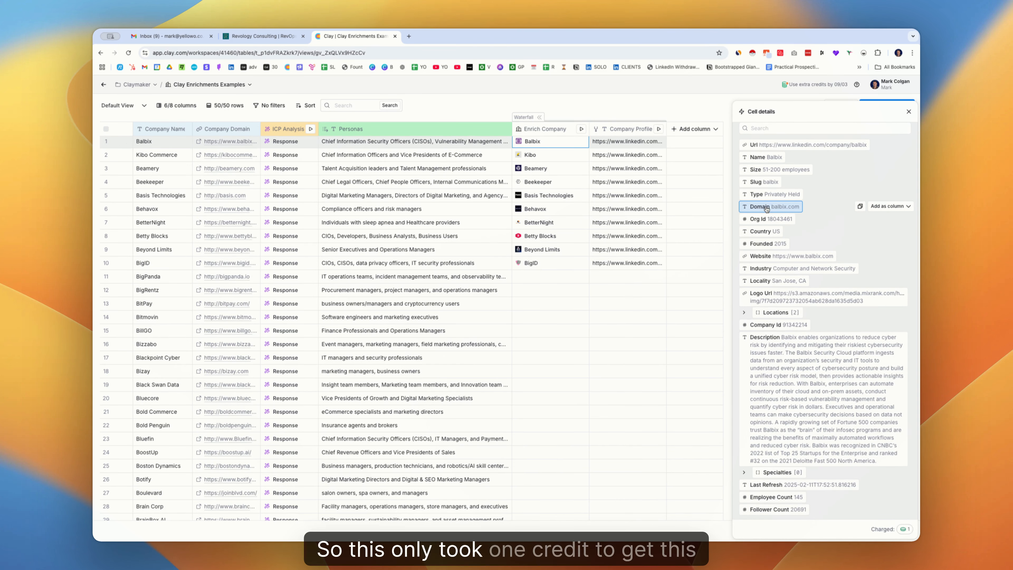
pyautogui.click(760, 313)
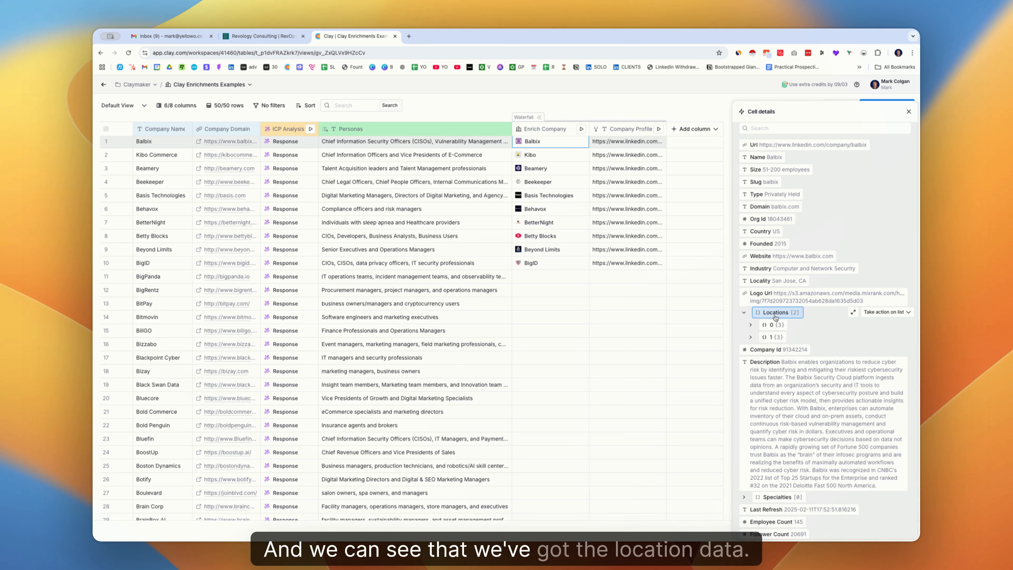
pyautogui.click(771, 325)
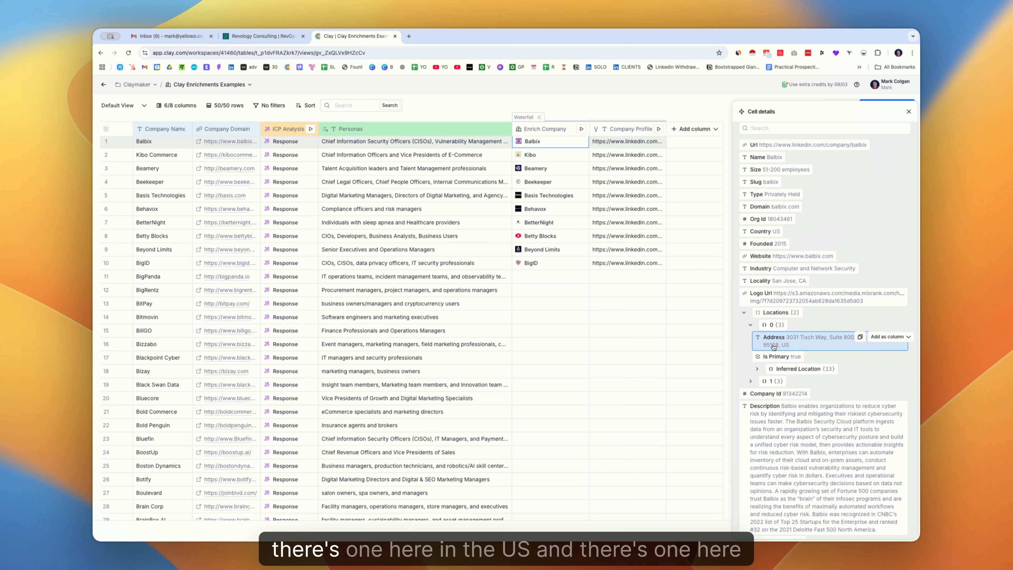
pyautogui.click(750, 381)
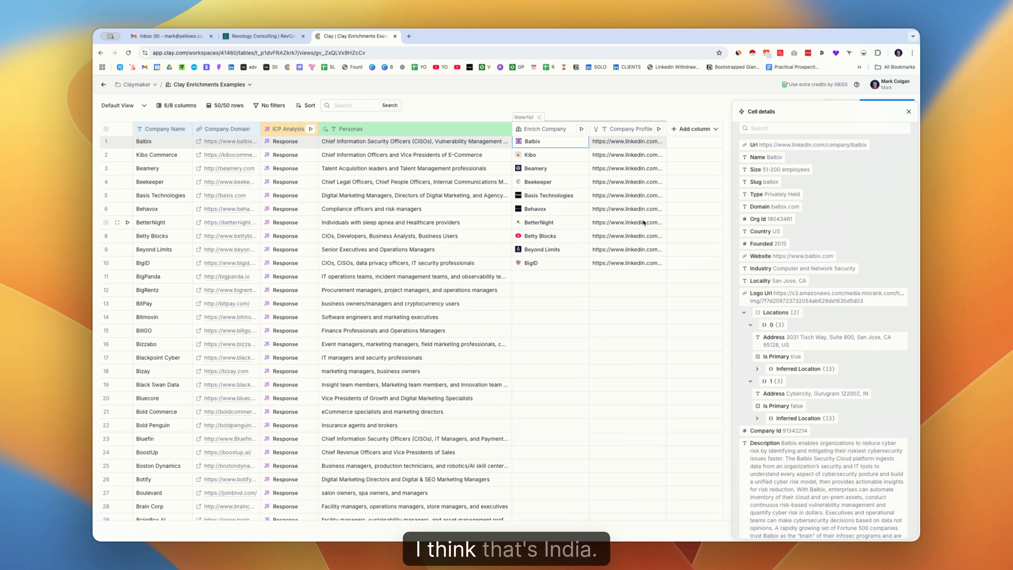
# Step: Inspect the locations lists in the Enrich Company details of BetterNight and Beyond Limits, expanding each Beyond Limits address
pyautogui.click(544, 226)
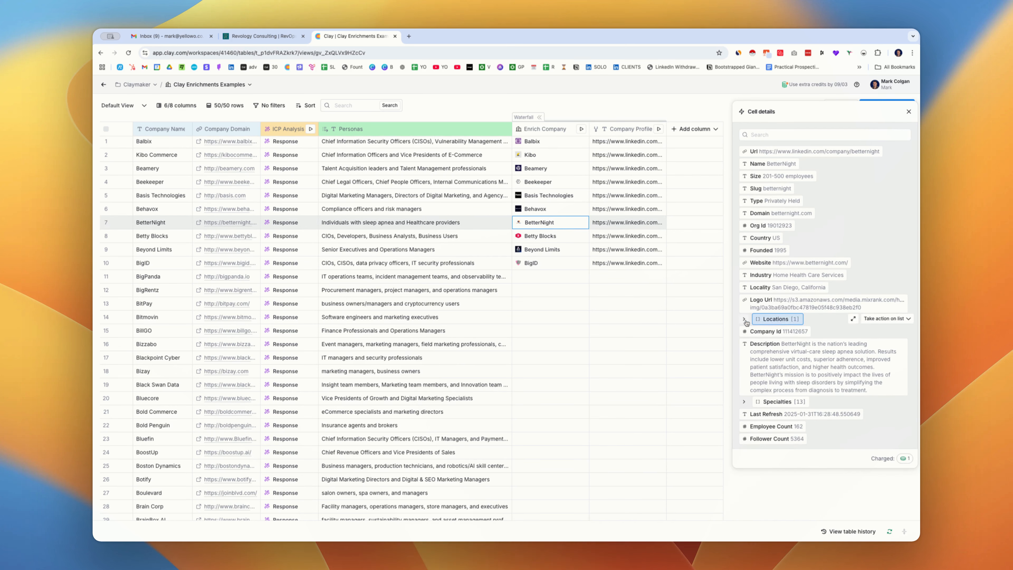
pyautogui.click(770, 322)
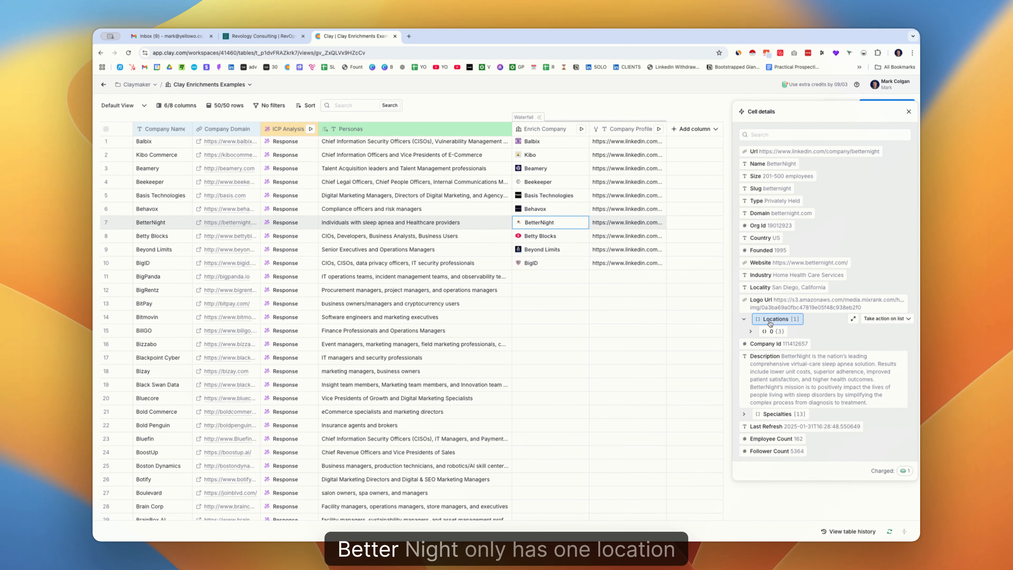
pyautogui.click(521, 248)
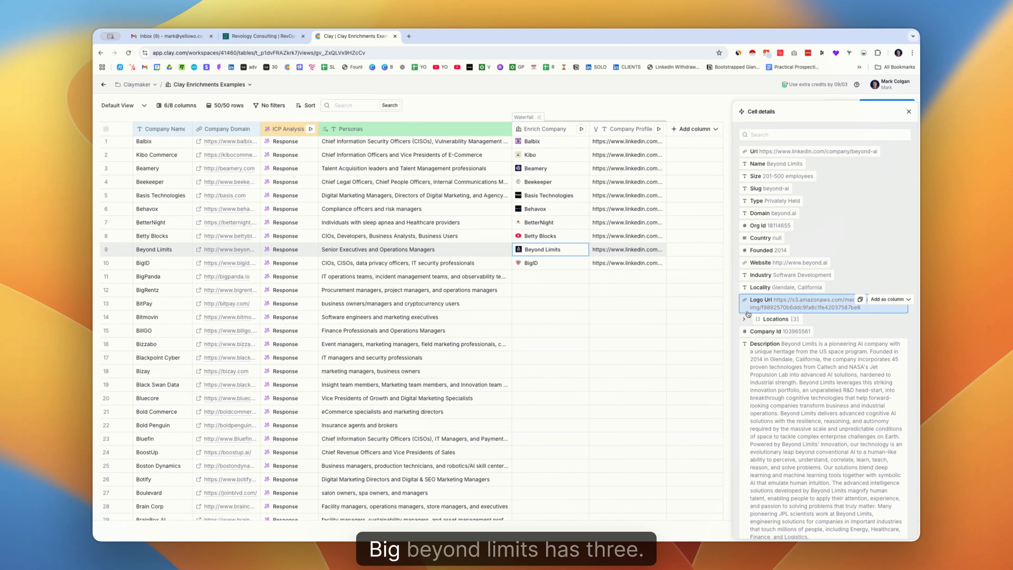
pyautogui.click(745, 319)
pyautogui.click(751, 332)
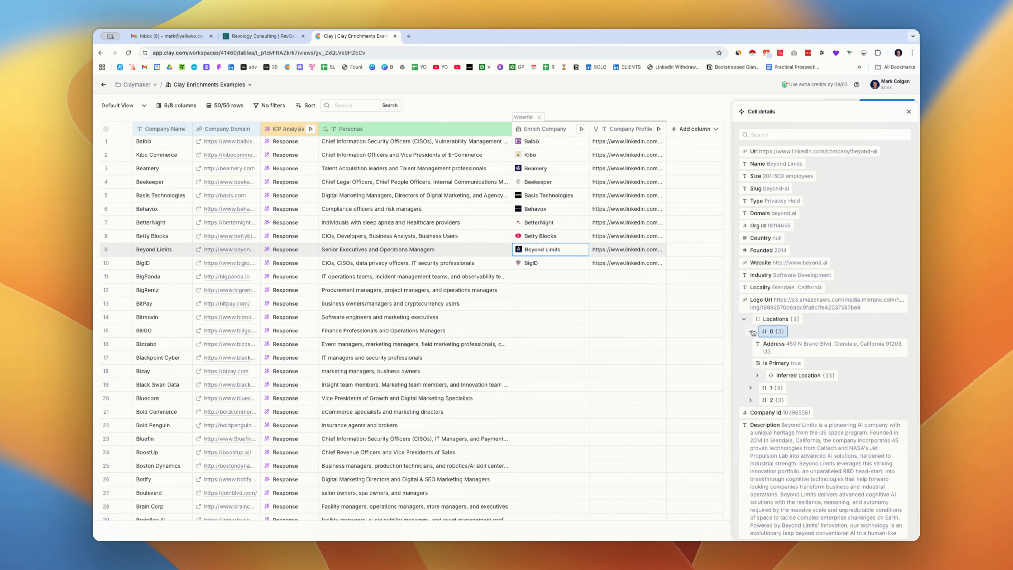
pyautogui.click(751, 388)
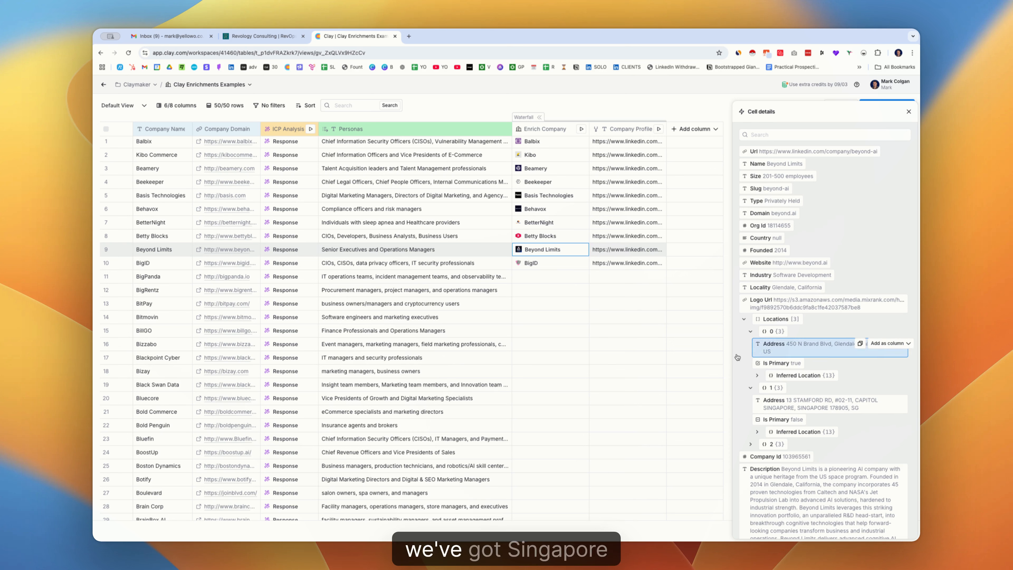
pyautogui.click(751, 445)
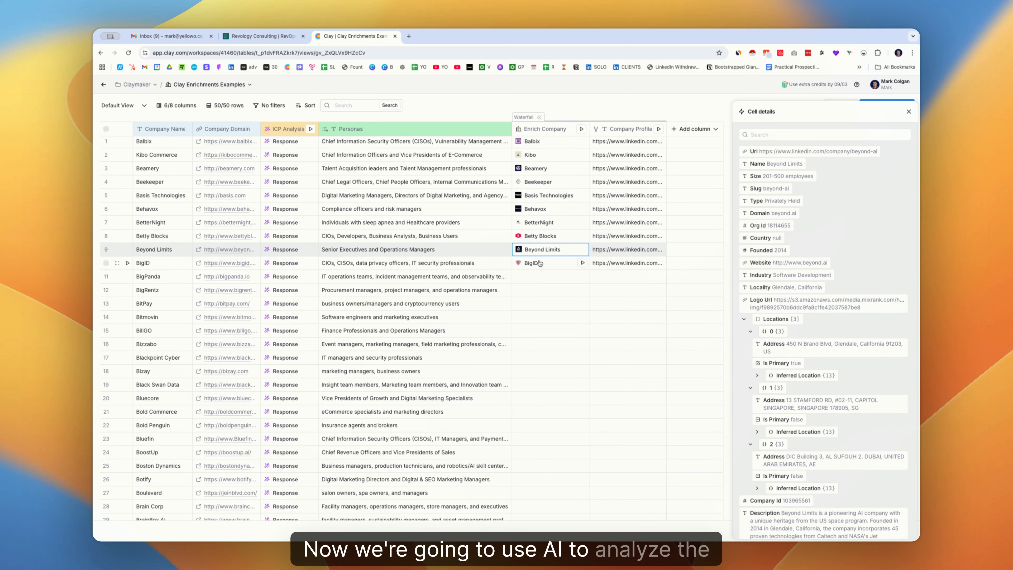
pyautogui.moveTo(773, 324)
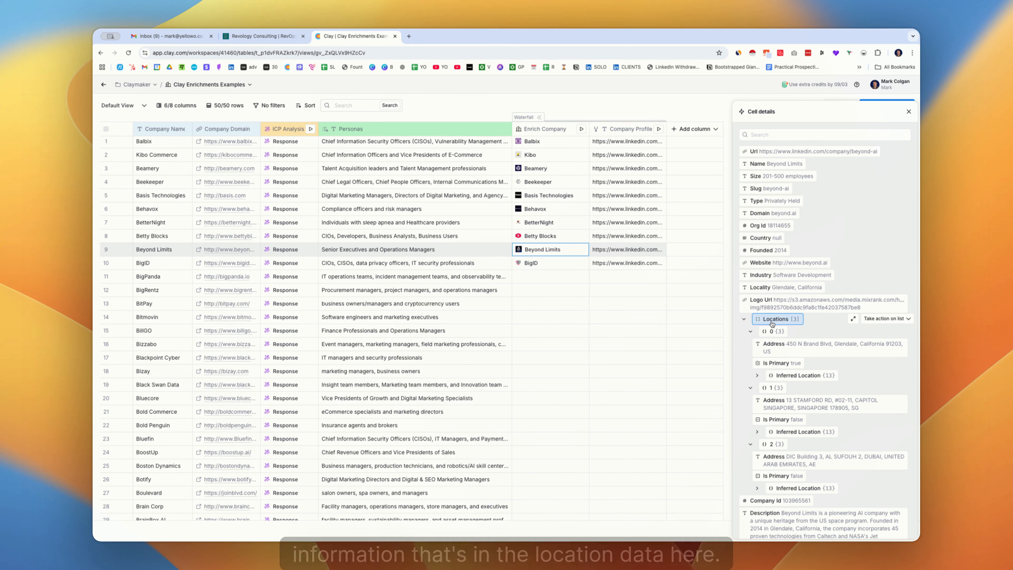
# Step: Add a Use AI column to the table and set its model to OpenAI GPT 4o Mini
pyautogui.click(695, 130)
pyautogui.click(695, 156)
pyautogui.click(820, 252)
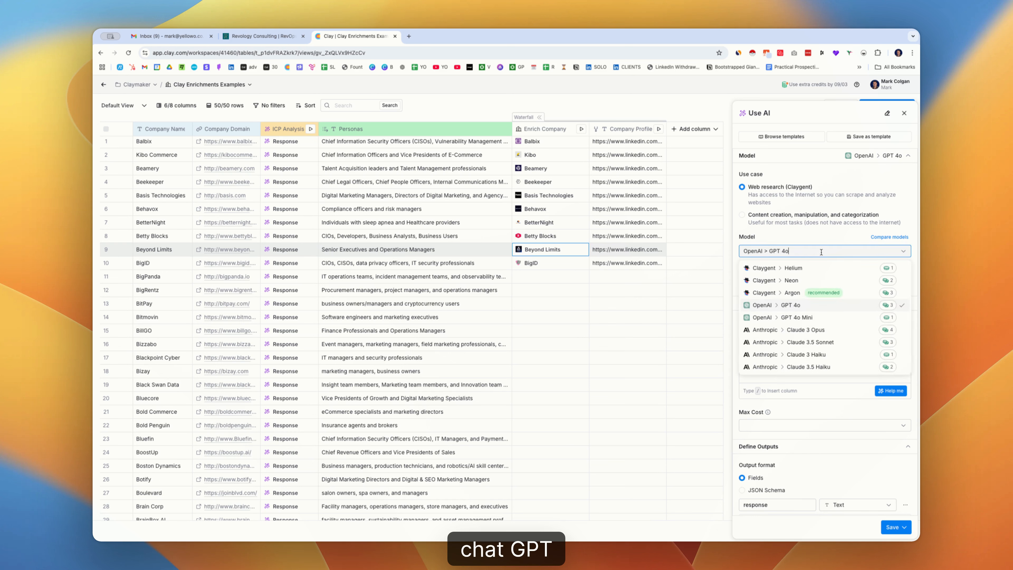
pyautogui.click(826, 317)
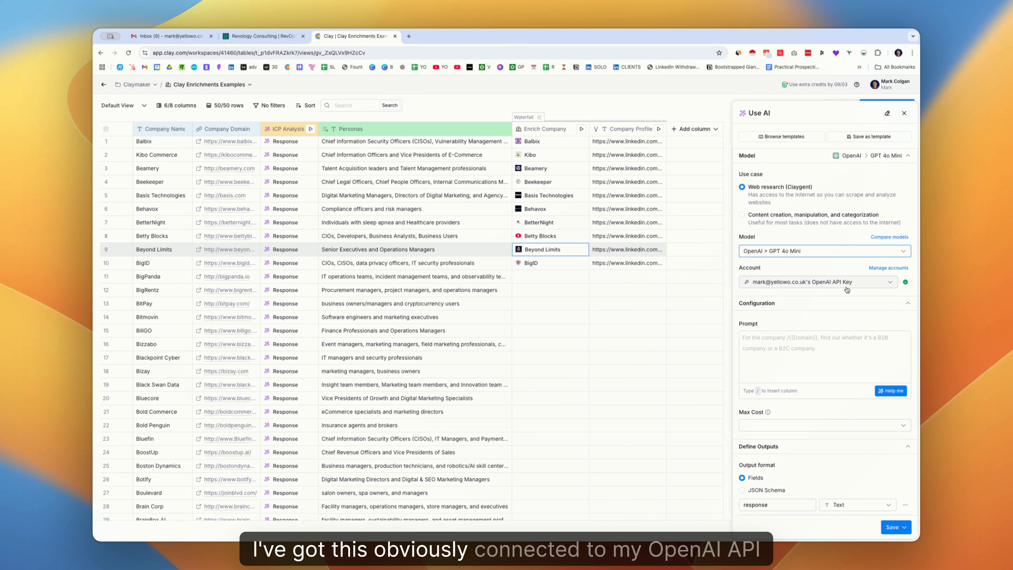
# Step: Copy the location-counting prompt, including its output rules, from the Gmail draft and paste it into the AI column's prompt in Clay
pyautogui.click(781, 336)
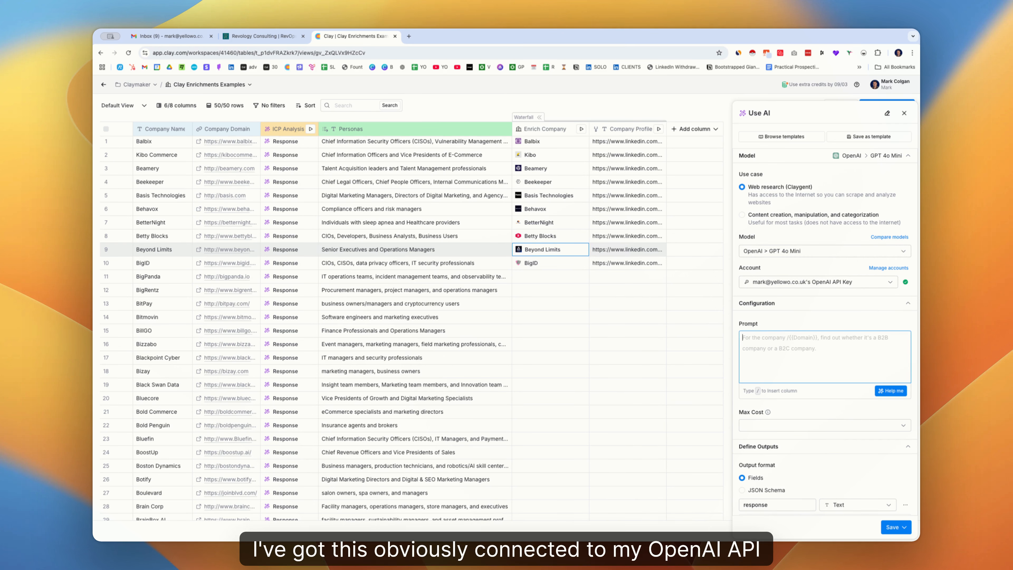
pyautogui.click(152, 40)
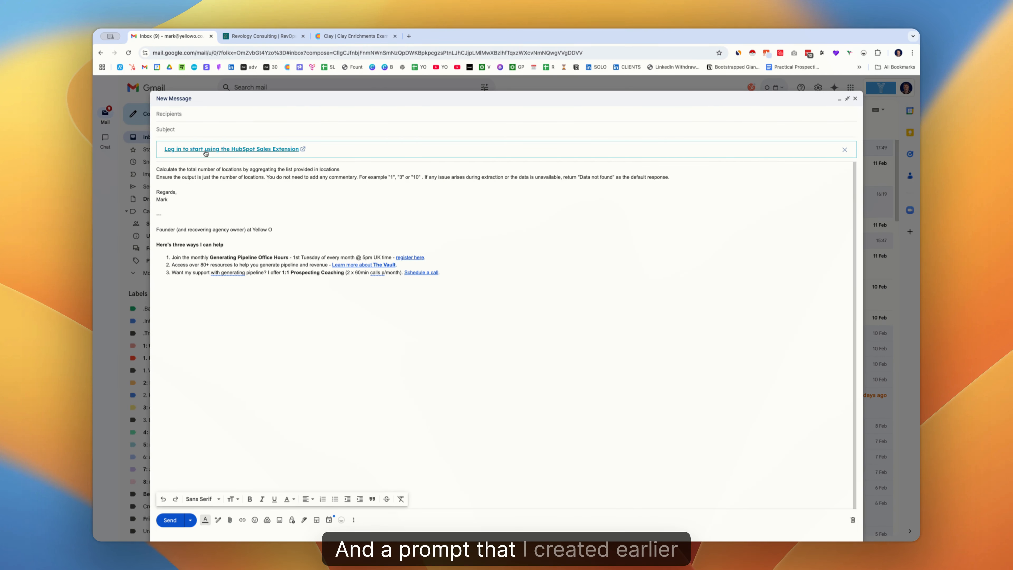
pyautogui.moveTo(158, 168); pyautogui.dragTo(674, 179)
pyautogui.press('super+c')
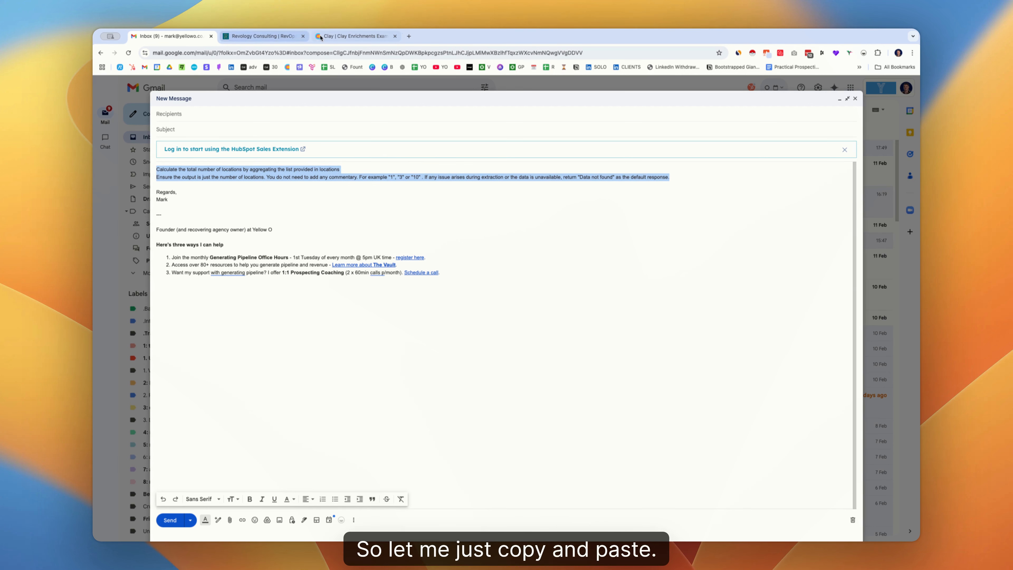
pyautogui.click(351, 36)
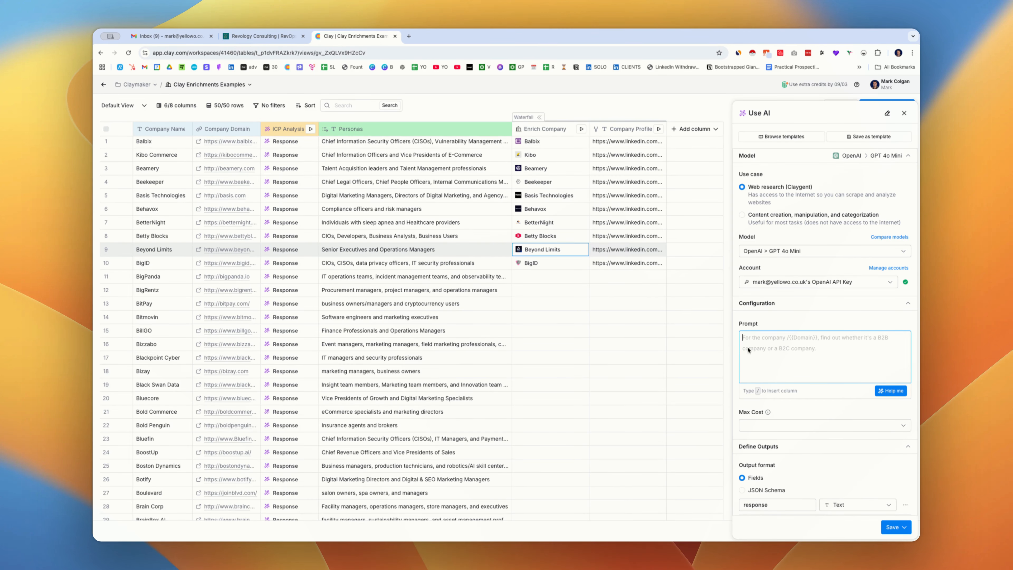
pyautogui.press('super+v')
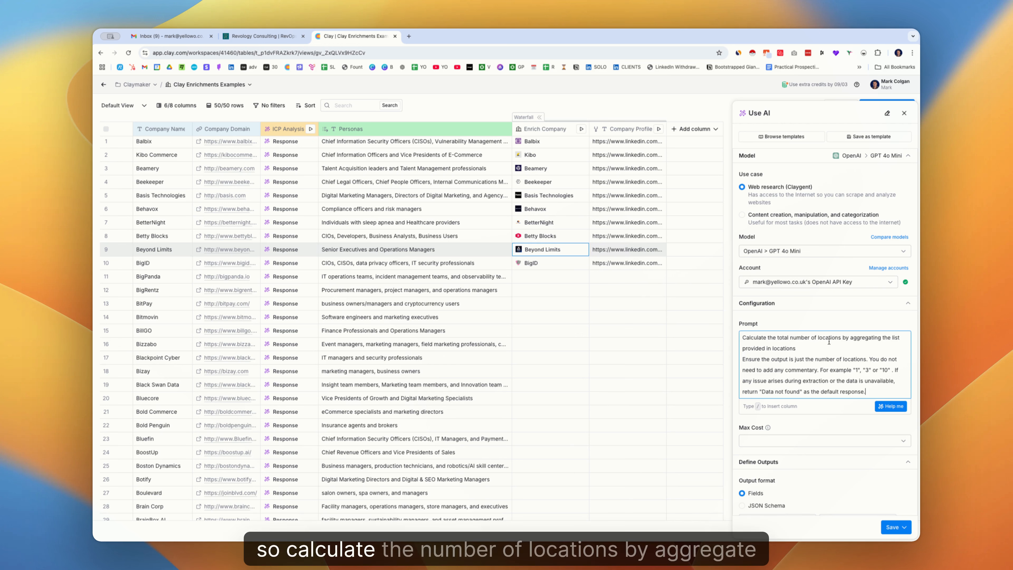
# Step: Replace the word "locations" after "provided in" in the prompt with a reference to all items of Company Profile's Enrich Company locations list
pyautogui.moveTo(807, 349); pyautogui.dragTo(775, 350)
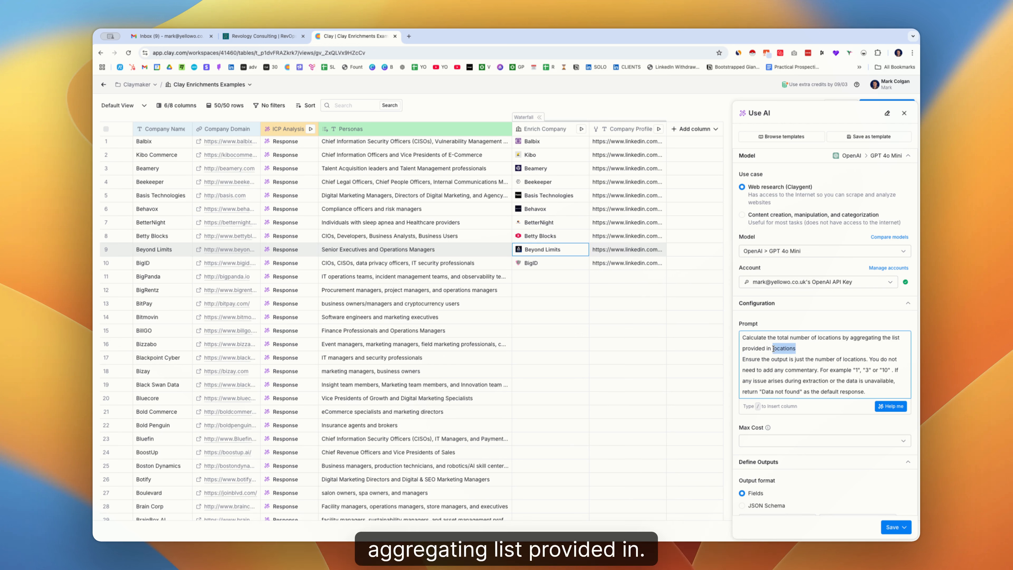
pyautogui.press('BackSpace')
pyautogui.write('/')
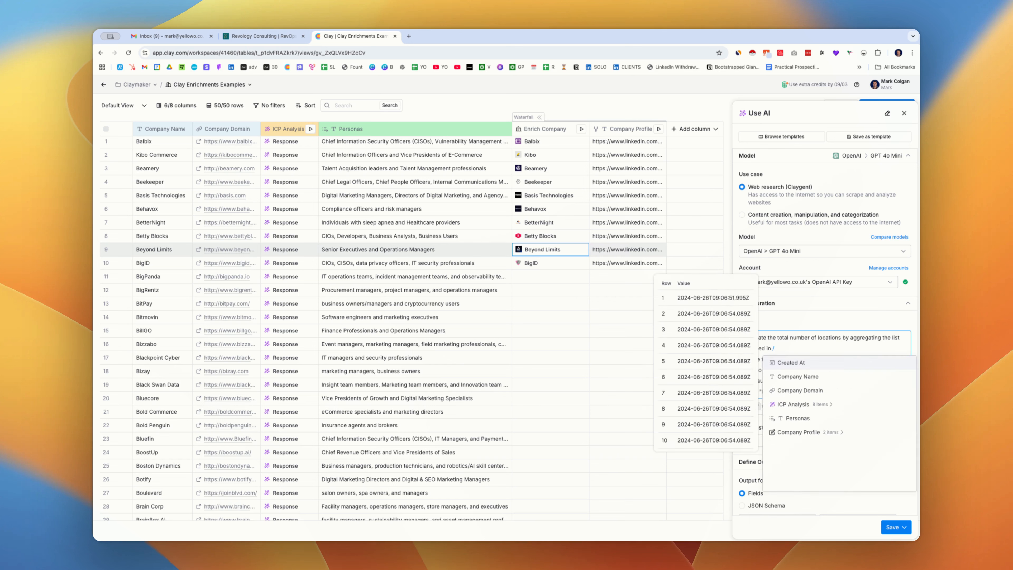
pyautogui.click(814, 433)
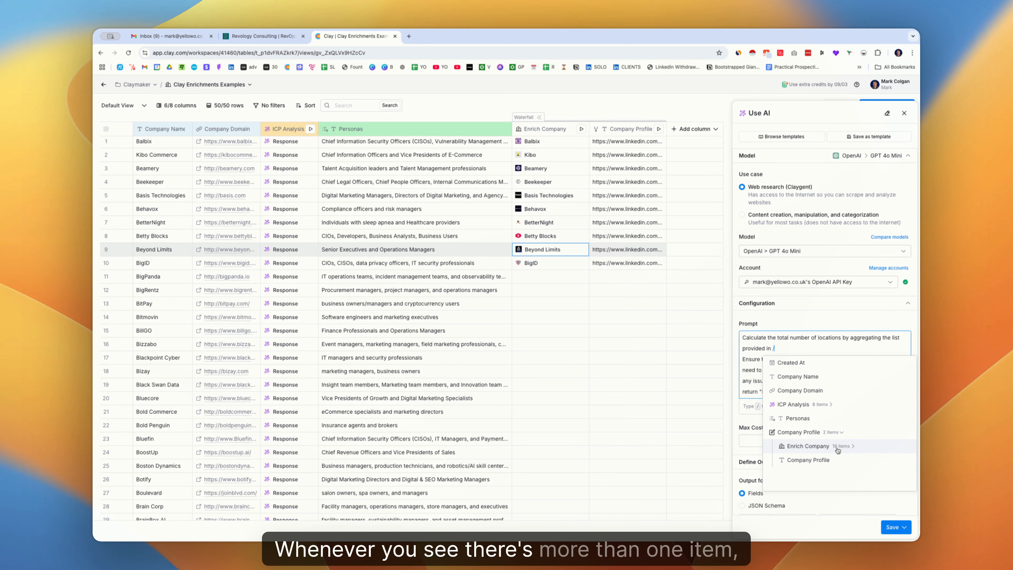
pyautogui.click(838, 447)
pyautogui.scroll(-3, 821, 394)
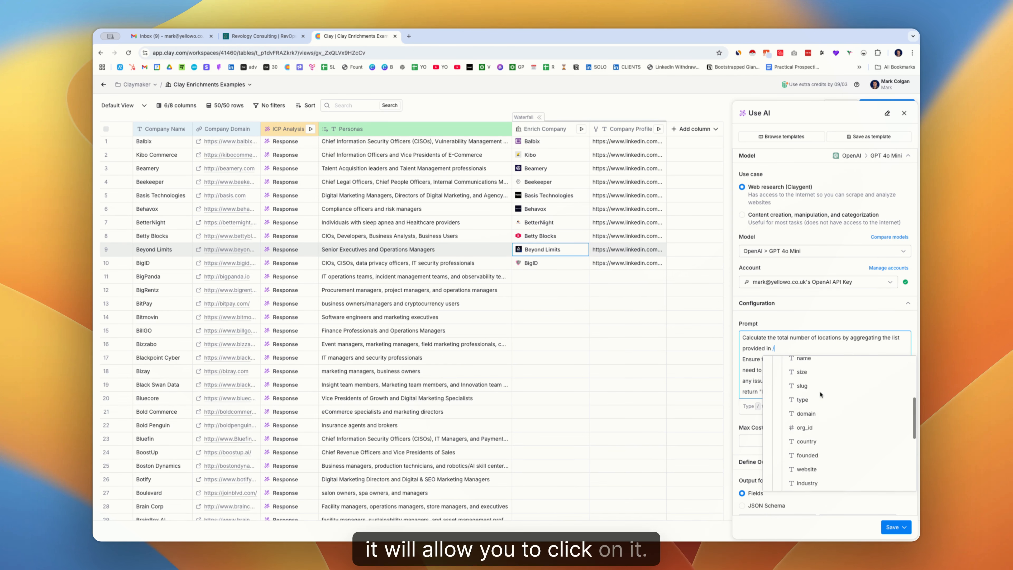
pyautogui.click(813, 399)
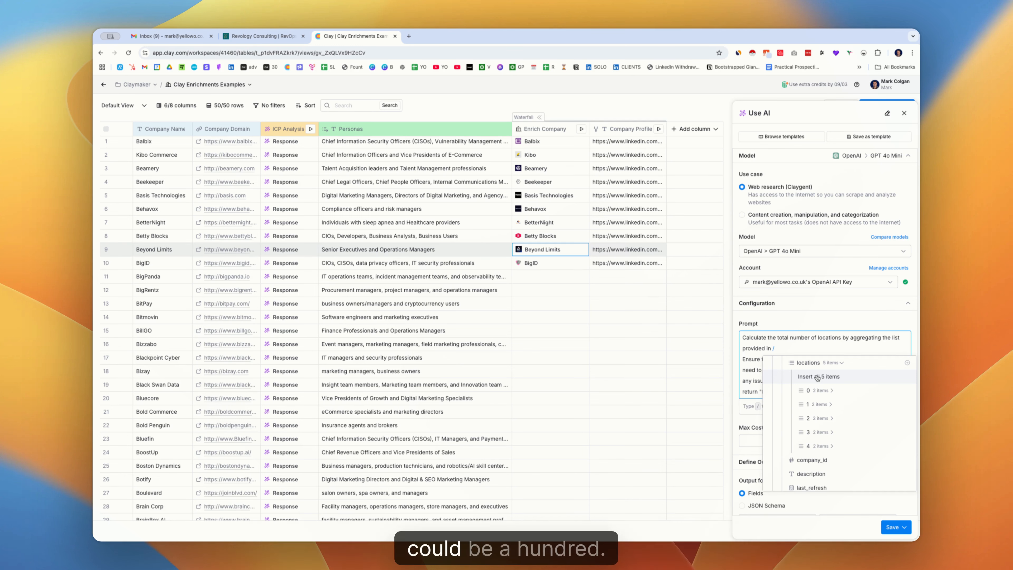
pyautogui.click(817, 377)
pyautogui.moveTo(797, 351)
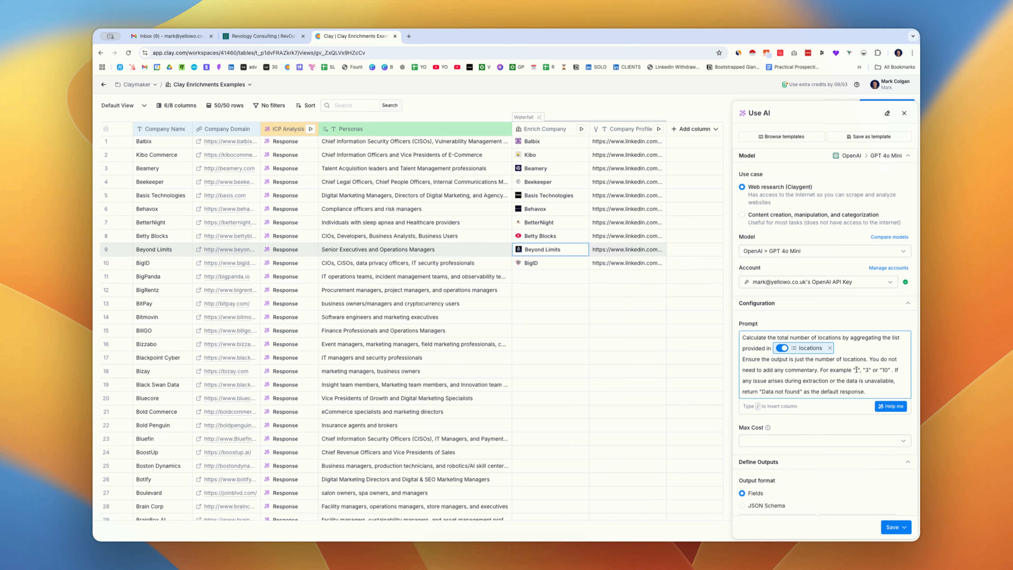
# Step: Save the location-counting AI column and run it on 10 rows
pyautogui.scroll(-1, 802, 373)
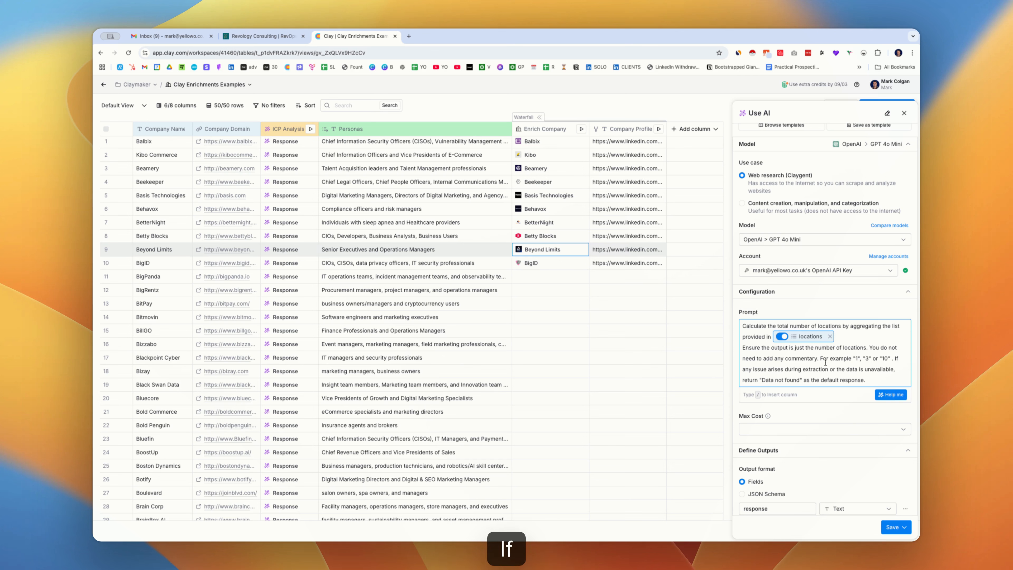
pyautogui.scroll(-3, 855, 391)
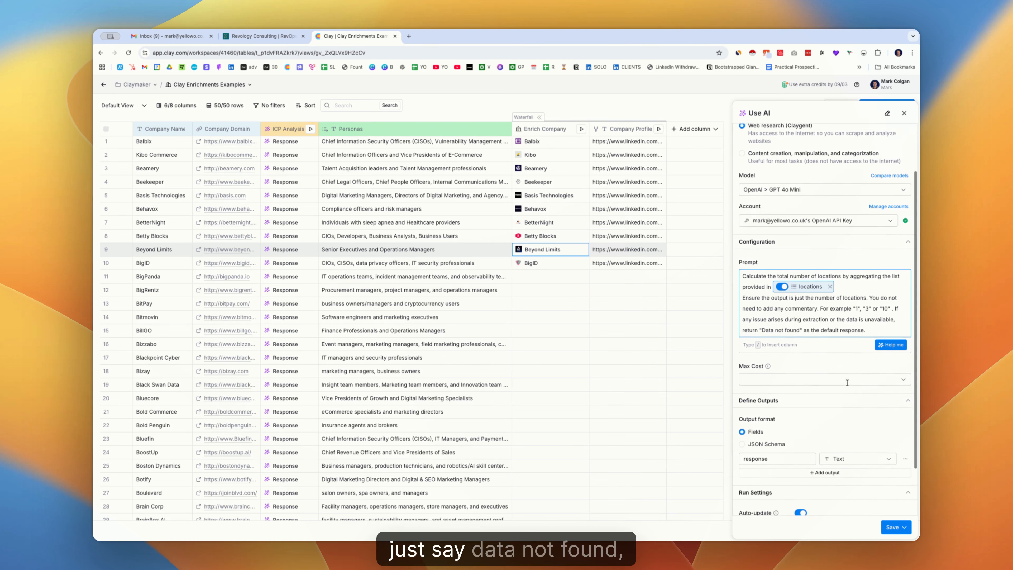
pyautogui.click(904, 527)
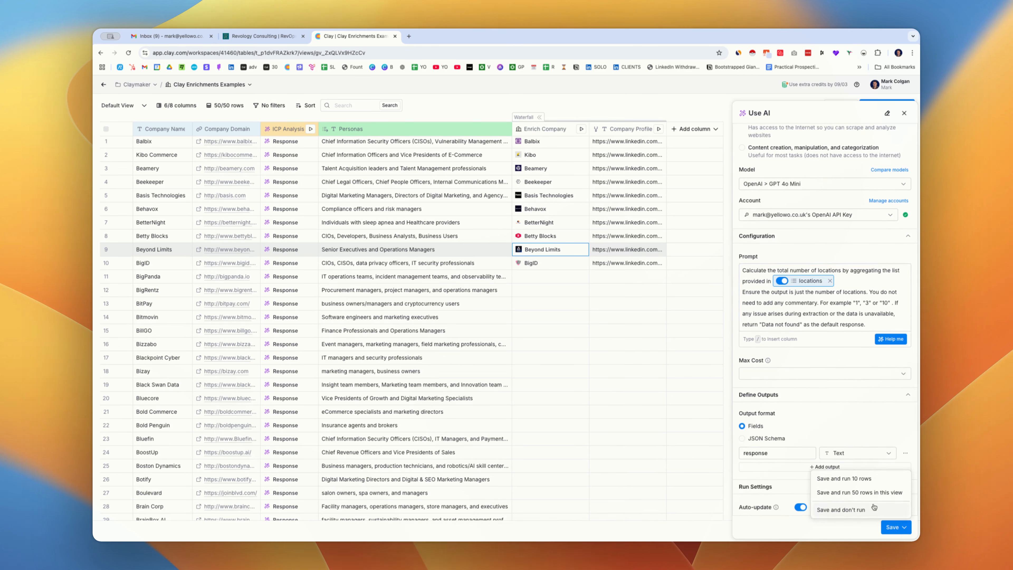
pyautogui.click(862, 480)
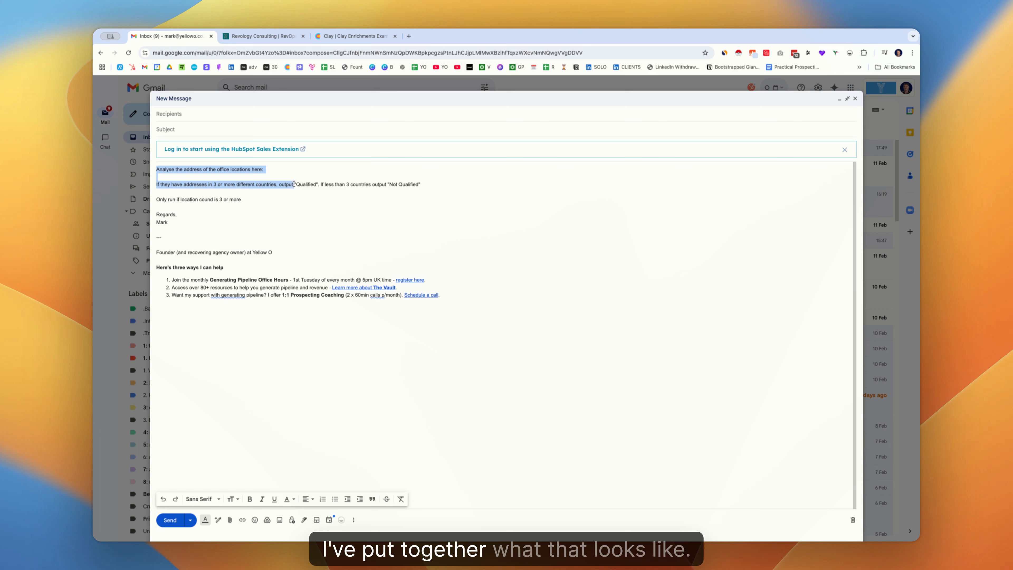
# Step: Copy the prompt that outputs "Qualified" for addresses in 3 or more countries from the Gmail draft and paste it into Clay's new AI column prompt
pyautogui.moveTo(362, 187); pyautogui.dragTo(420, 186)
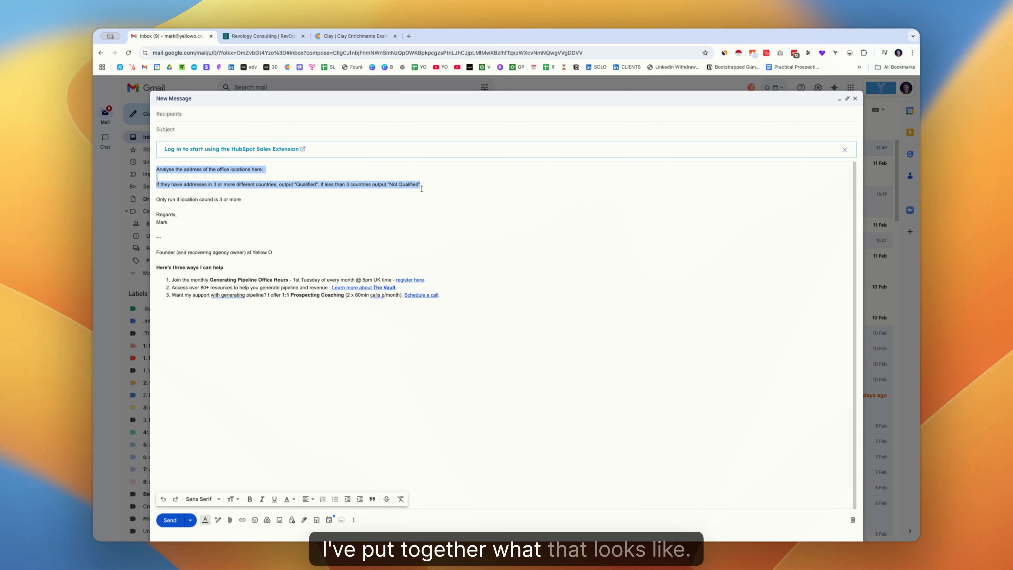
pyautogui.click(354, 39)
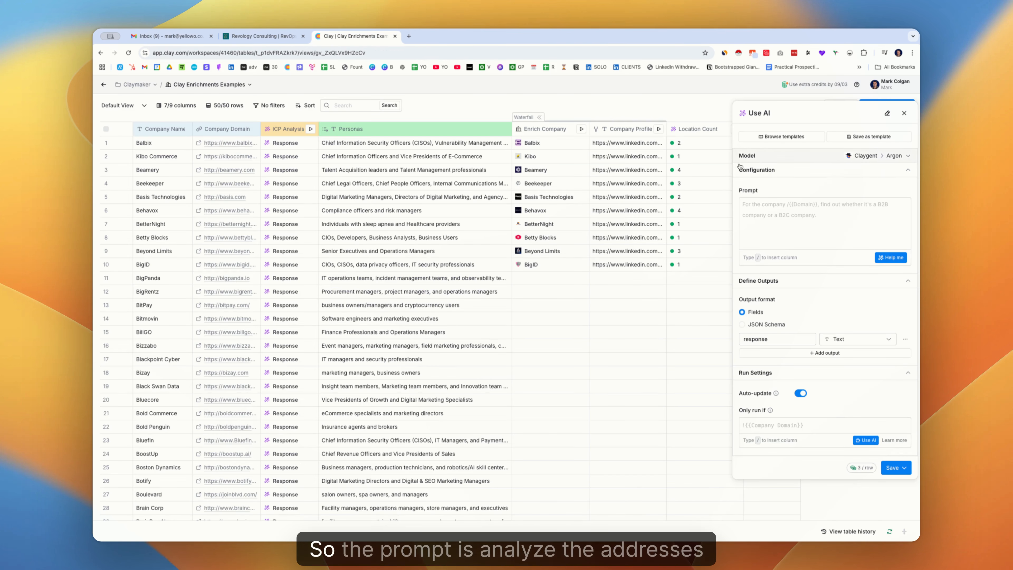
pyautogui.click(763, 220)
pyautogui.press('super+v')
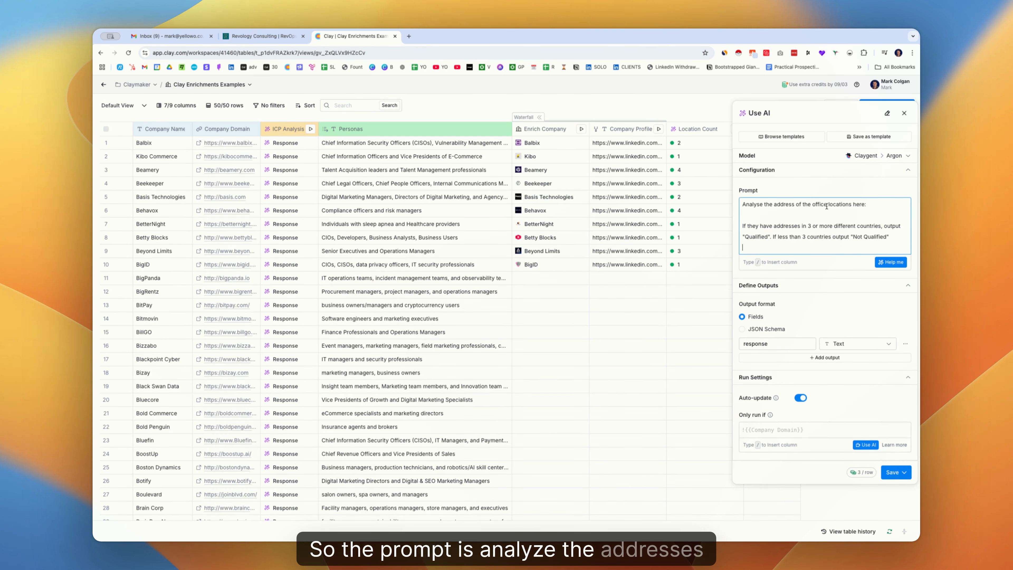
# Step: Correct "address" to "addresses" in the prompt and insert all 5 items of the Enrich Company locations list after "office locations here:"
pyautogui.click(795, 204)
pyautogui.write('es')
pyautogui.click(877, 205)
pyautogui.write('/')
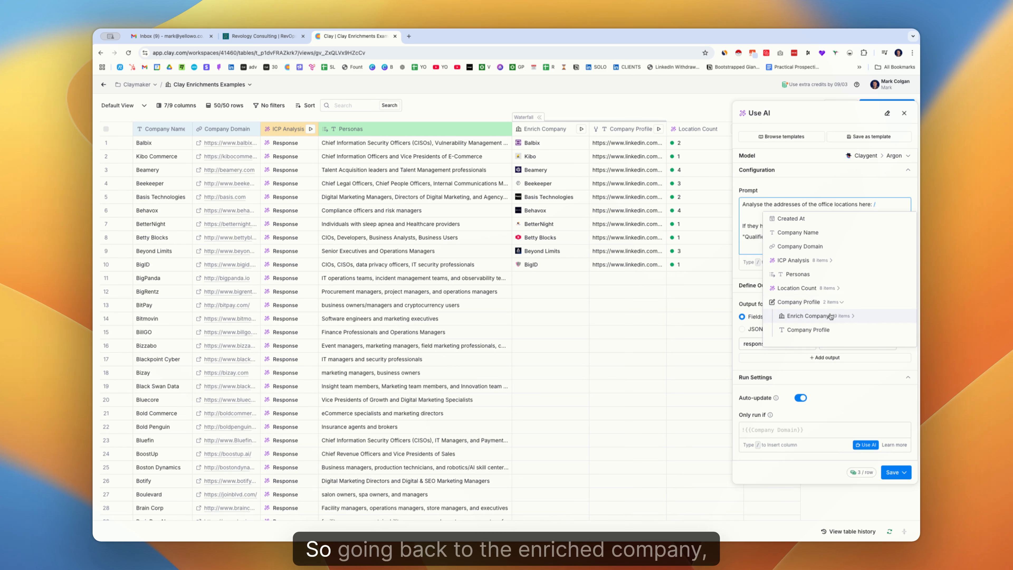
pyautogui.click(831, 316)
pyautogui.scroll(-4, 837, 295)
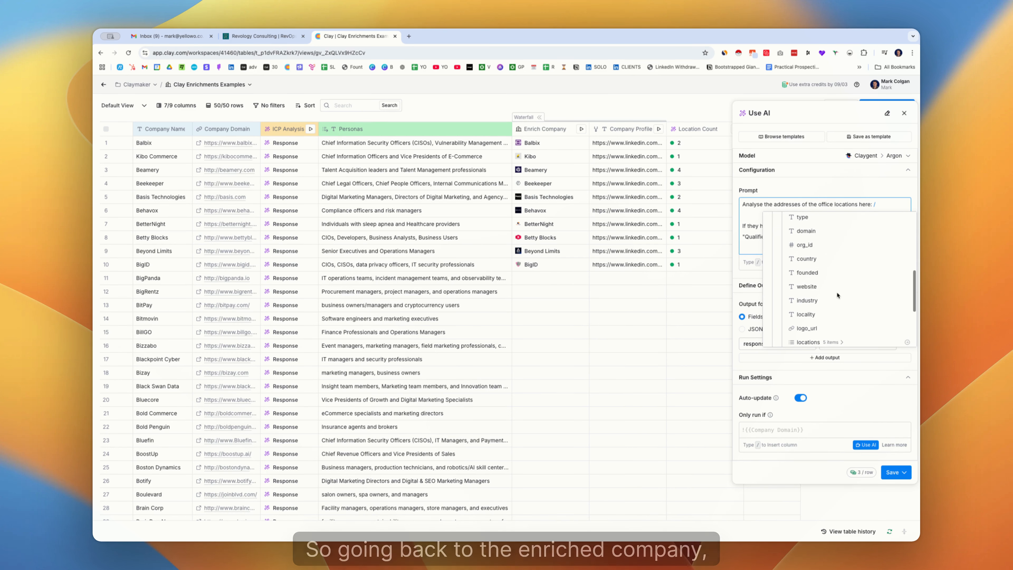
pyautogui.scroll(-2, 818, 299)
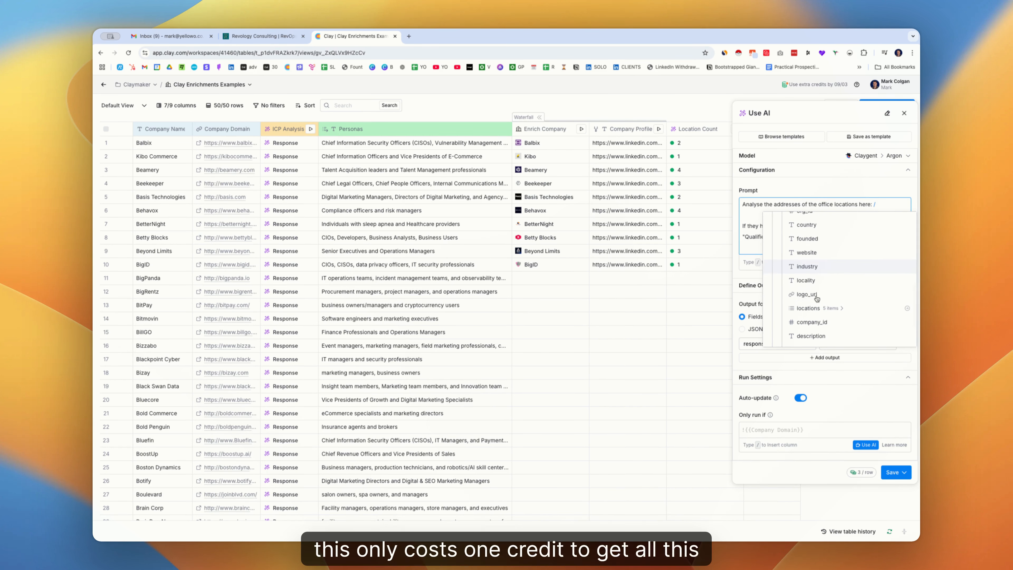
pyautogui.click(842, 310)
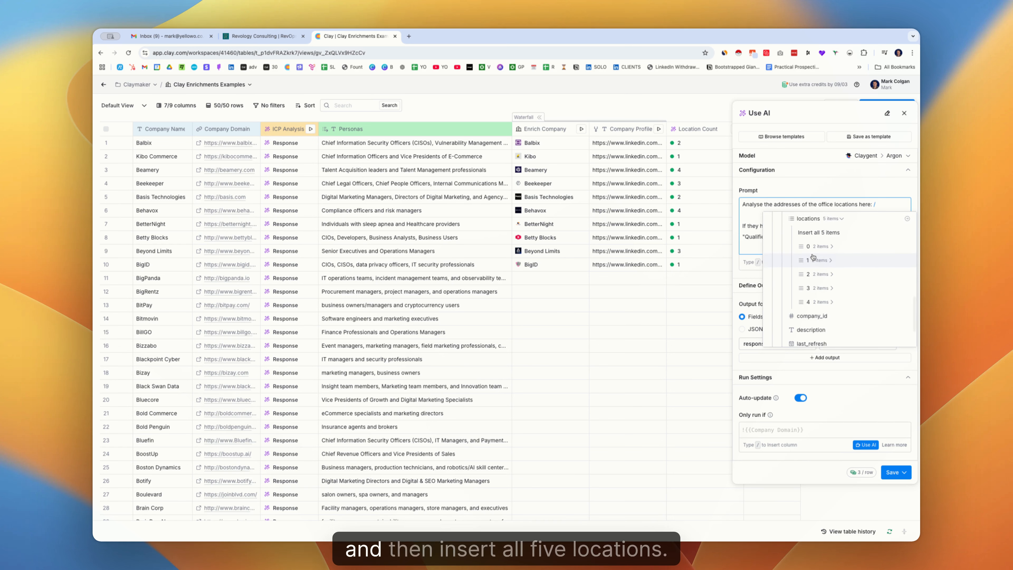
pyautogui.click(819, 234)
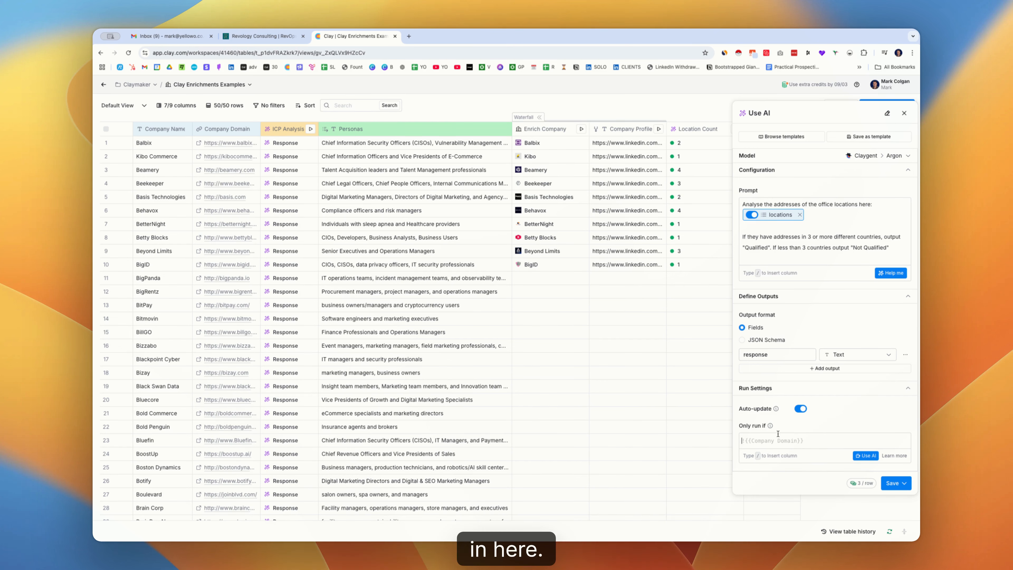
# Step: Copy the 3-or-more location condition from the Gmail draft into Clay's conditional run formula generator as "Only run if location count is 3 or more"
pyautogui.moveTo(769, 427)
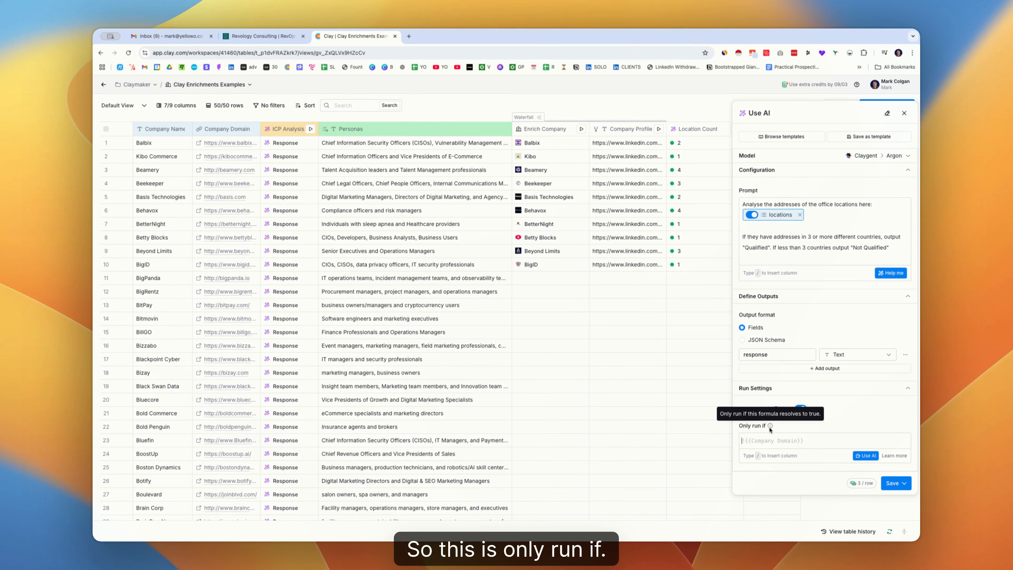
pyautogui.click(172, 36)
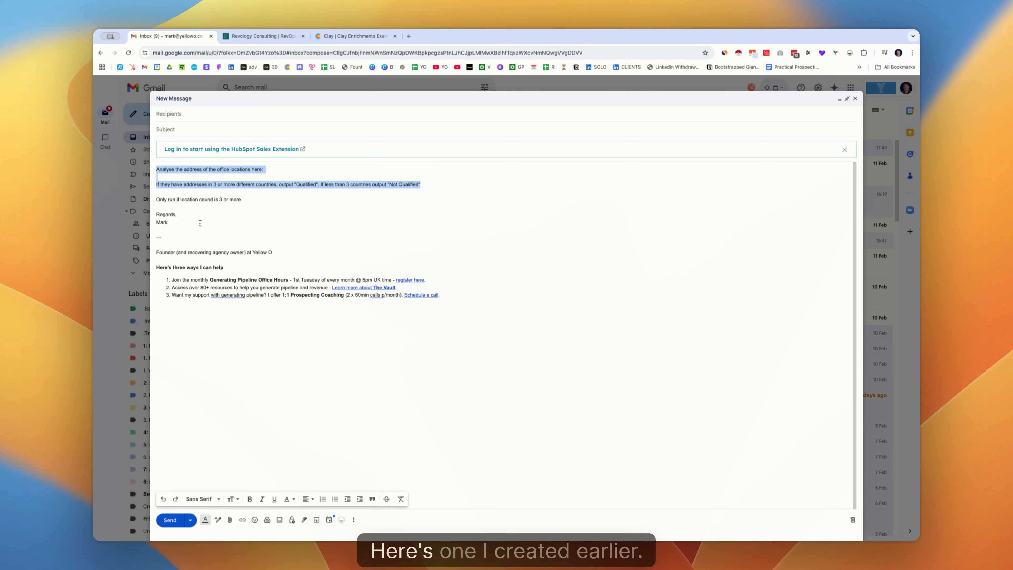
pyautogui.moveTo(242, 199); pyautogui.dragTo(158, 199)
pyautogui.press('super+c')
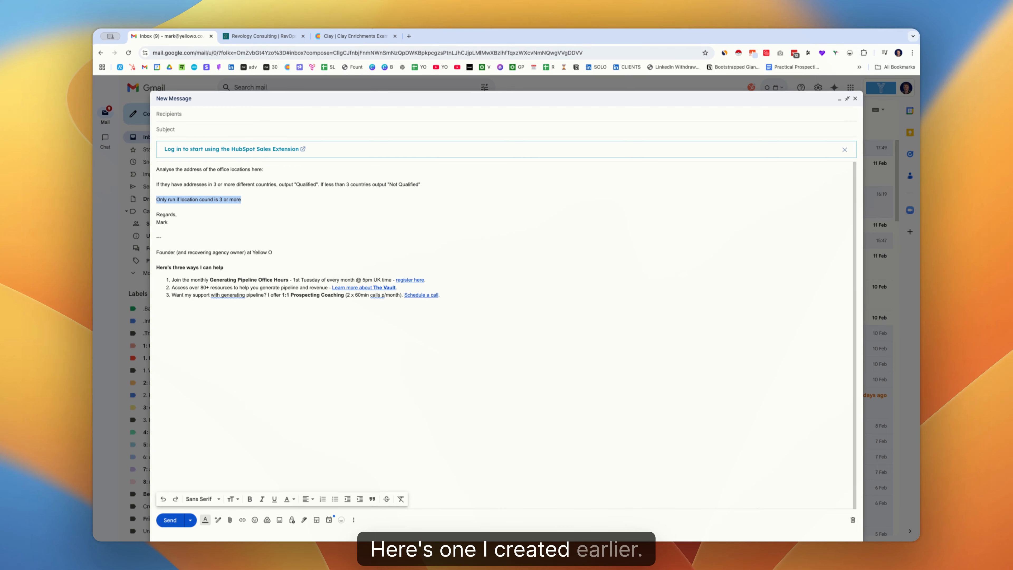
pyautogui.click(355, 36)
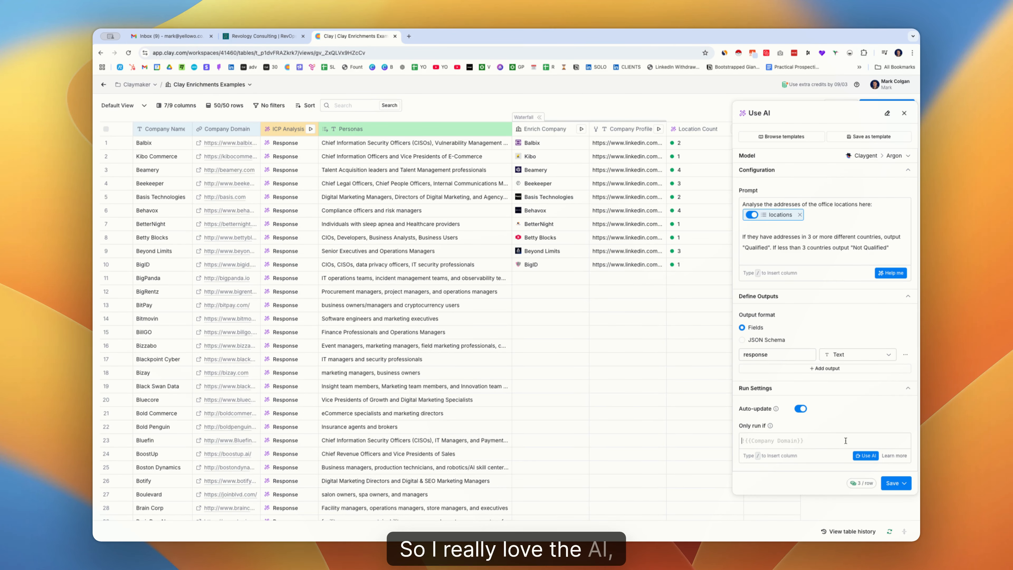
pyautogui.click(866, 456)
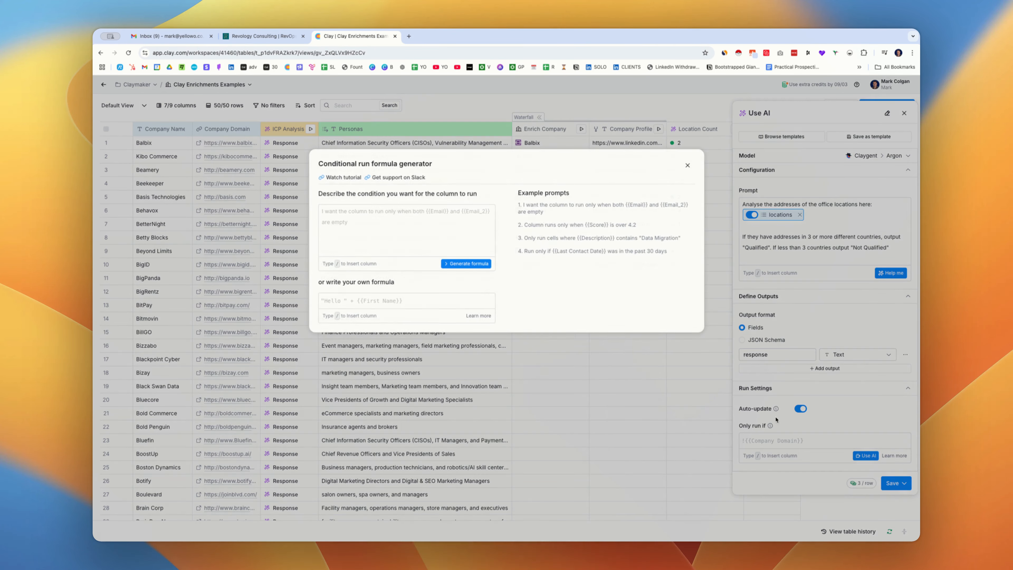
pyautogui.click(425, 222)
pyautogui.press('super+v')
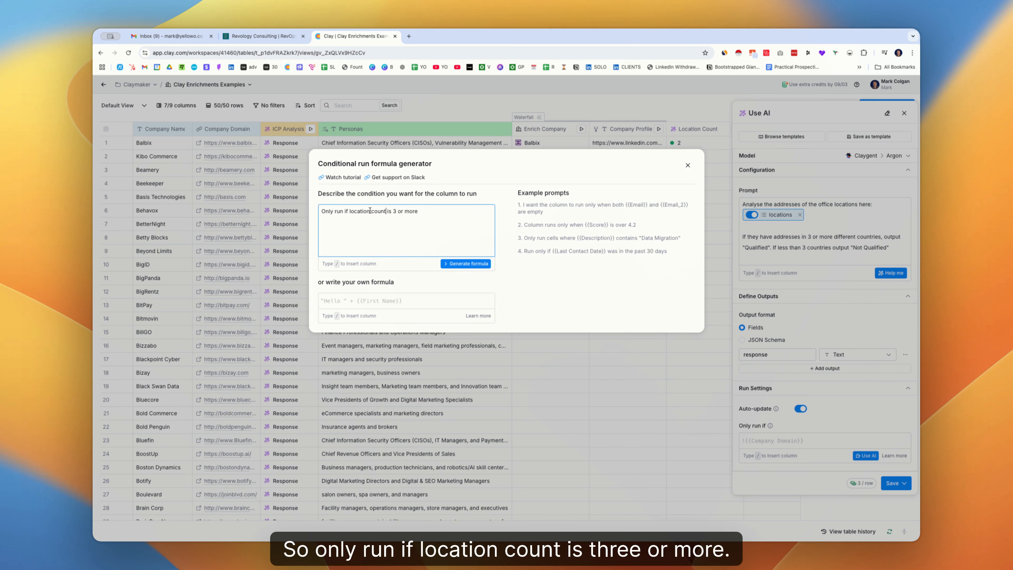
# Step: Replace the word "location" in the run condition with a reference to Location Count's response and generate the formula
pyautogui.moveTo(370, 211); pyautogui.dragTo(349, 211)
pyautogui.write('/loc')
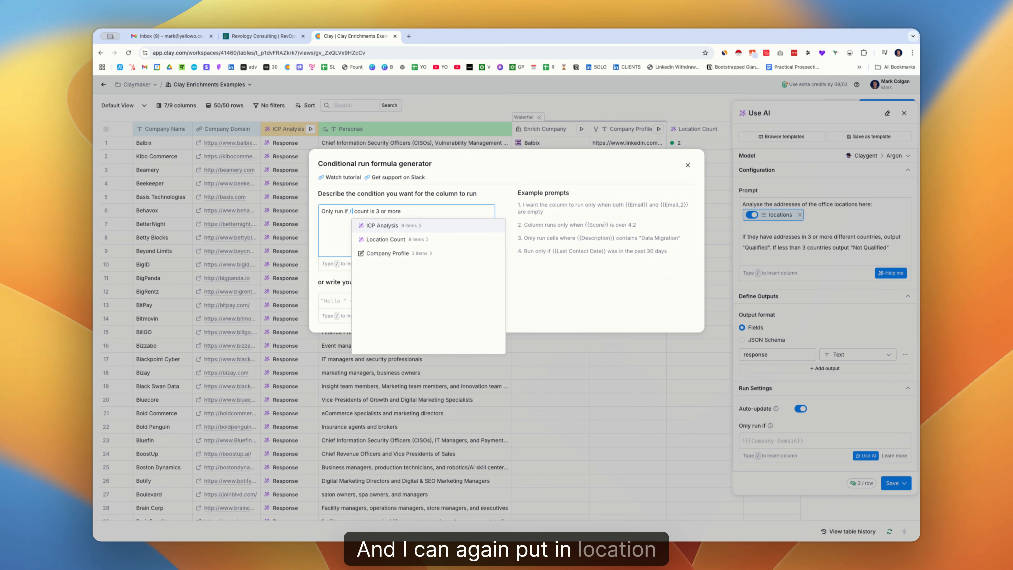
pyautogui.click(386, 225)
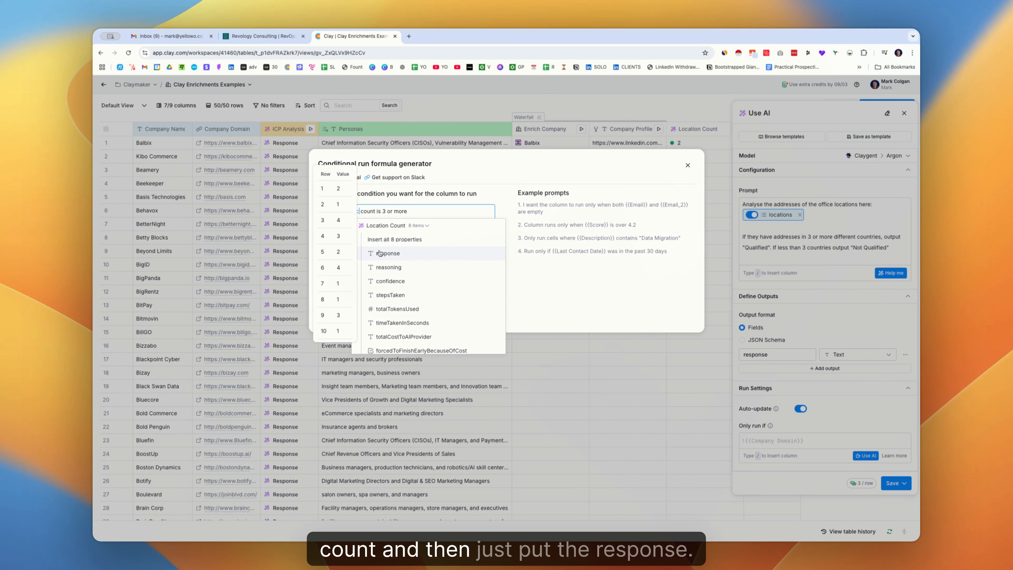
pyautogui.click(382, 253)
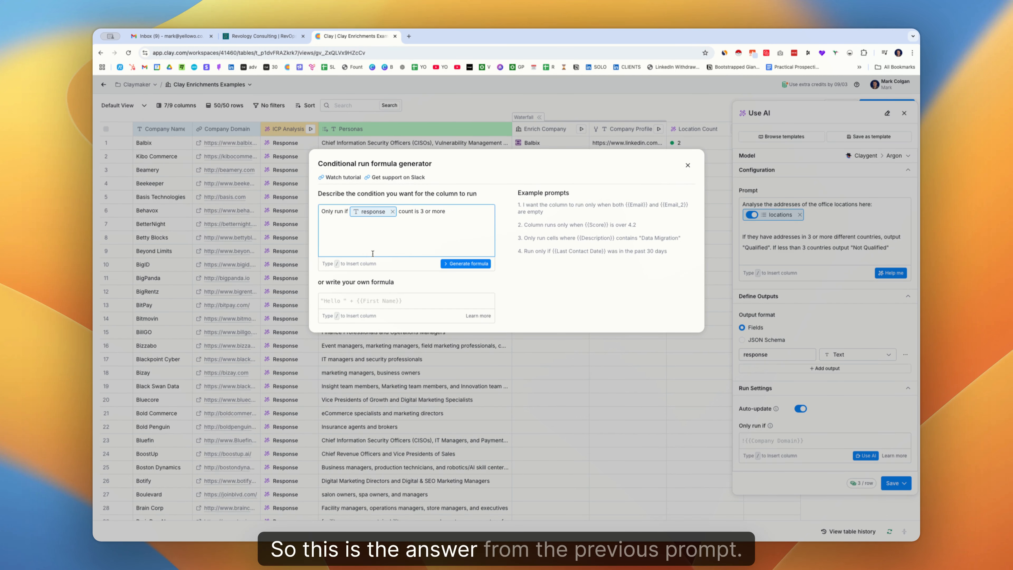
pyautogui.click(466, 264)
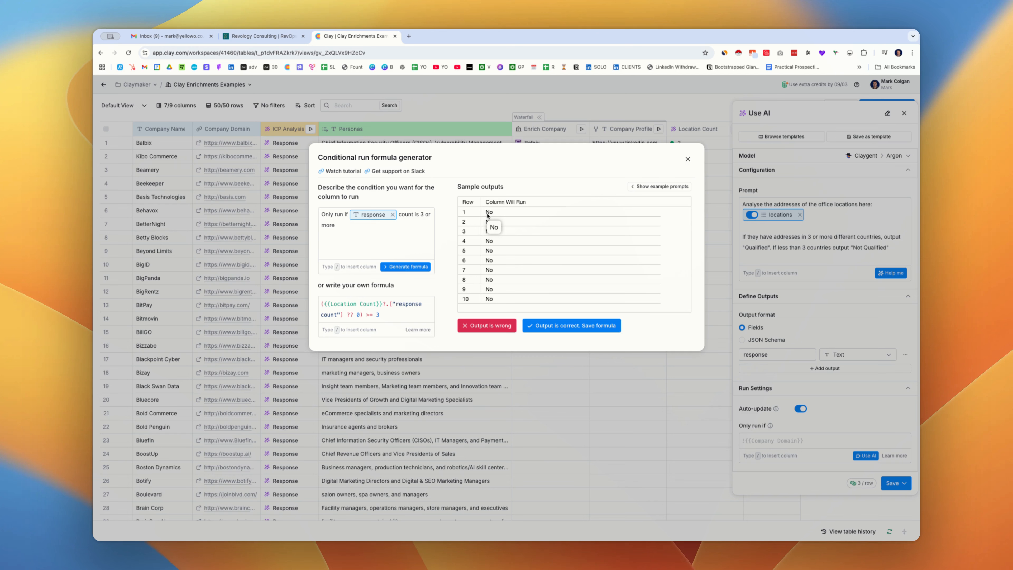
# Step: Reword the run condition after the response reference to "greater than 3" and regenerate the formula
pyautogui.click(344, 231)
pyautogui.moveTo(377, 216)
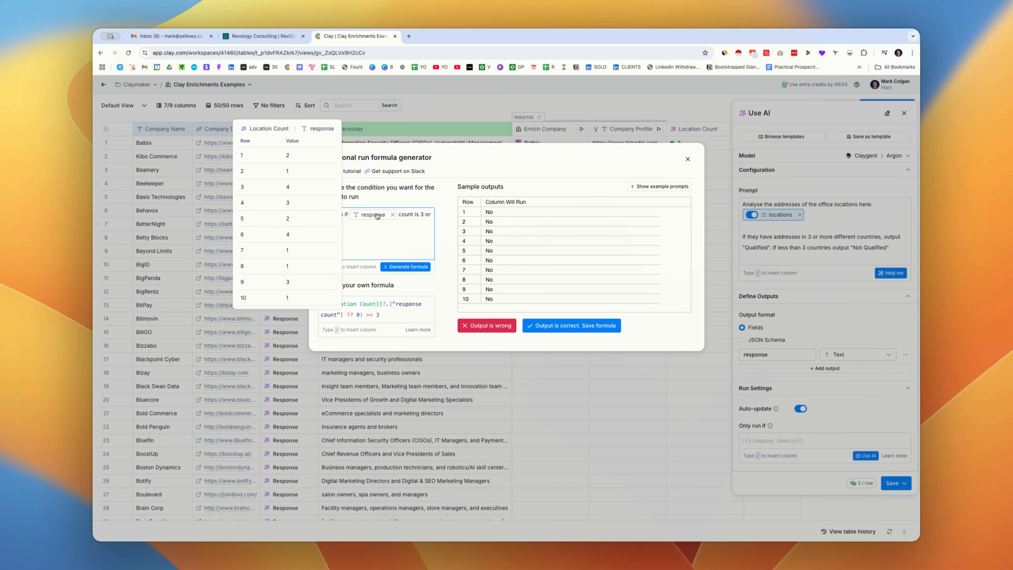
pyautogui.write('more')
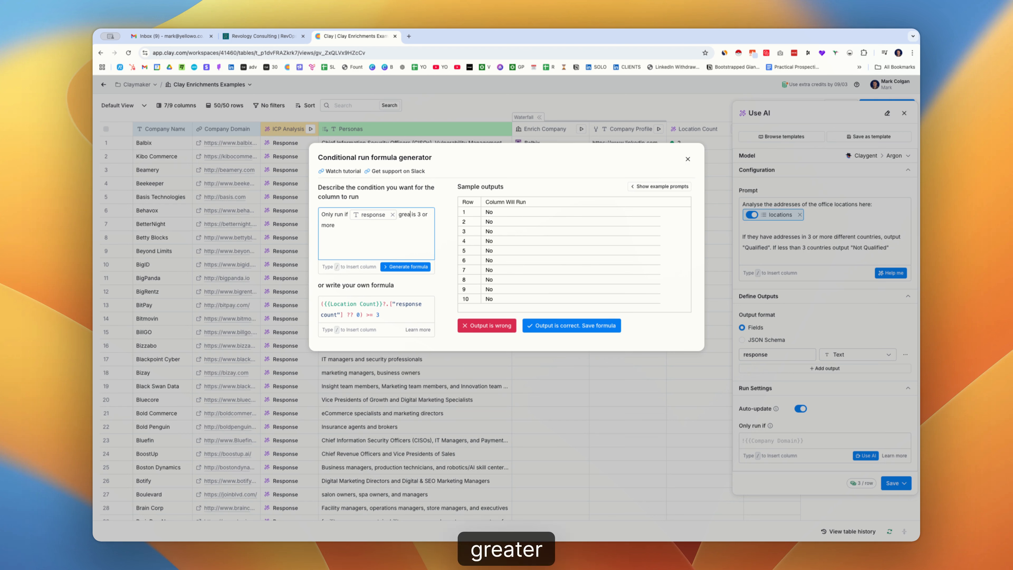
pyautogui.write('ter than ')
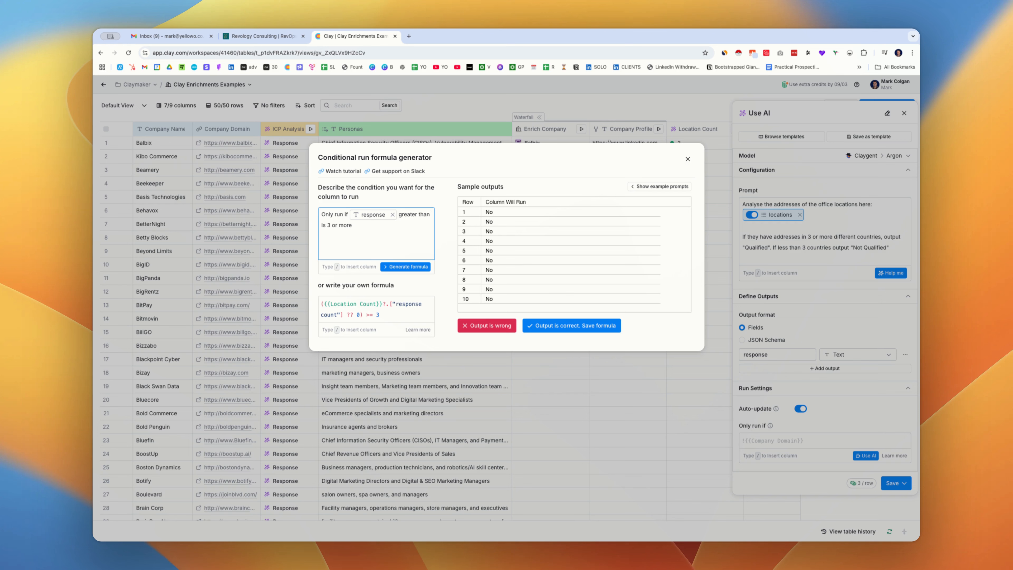
pyautogui.write('3')
pyautogui.press('shift+super+Right')
pyautogui.press('BackSpace')
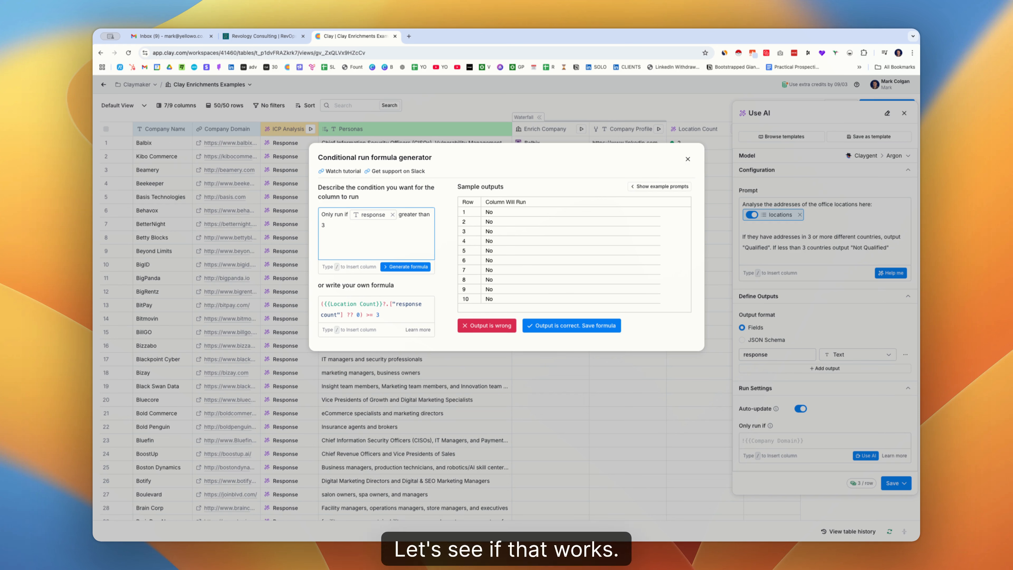
pyautogui.click(415, 267)
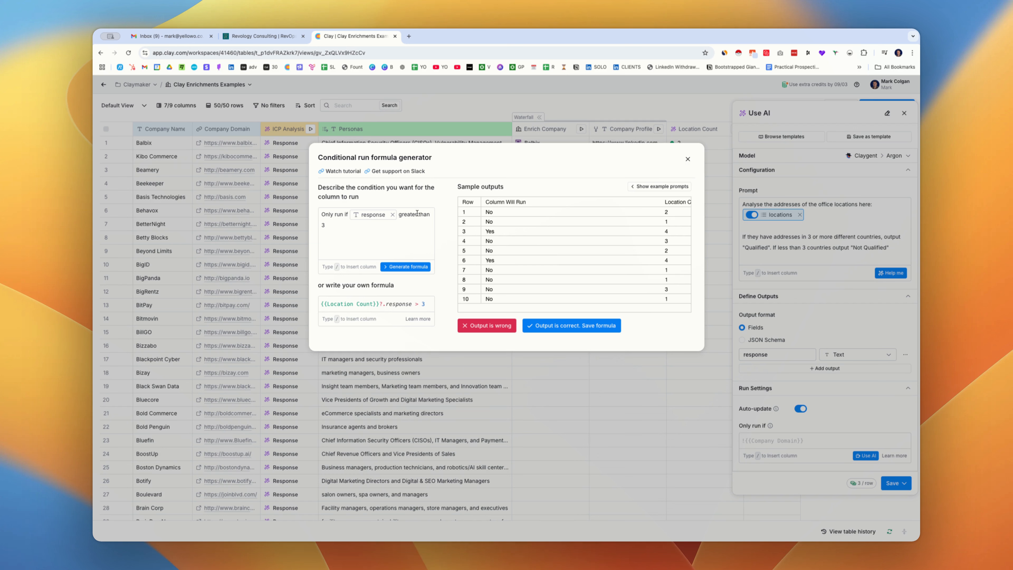
# Step: Change the run condition's threshold to "greater than 2", regenerate the formula and save it as correct
pyautogui.click(339, 224)
pyautogui.press('BackSpace')
pyautogui.write('2')
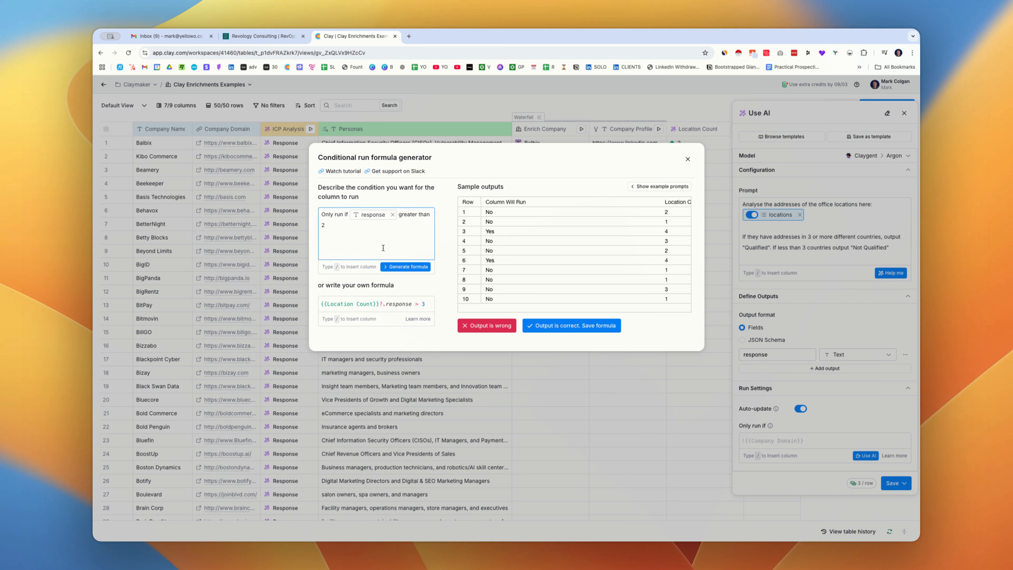
pyautogui.click(401, 266)
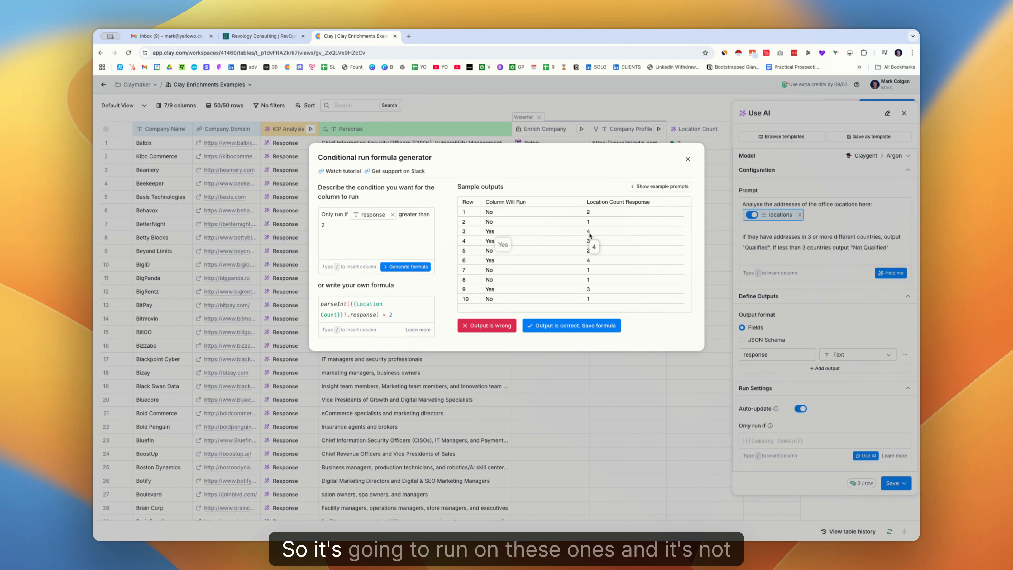
pyautogui.click(571, 325)
# Step: Set the qualification column's model to OpenAI GPT 4o Mini and save the column
pyautogui.click(877, 156)
pyautogui.click(824, 251)
pyautogui.click(817, 321)
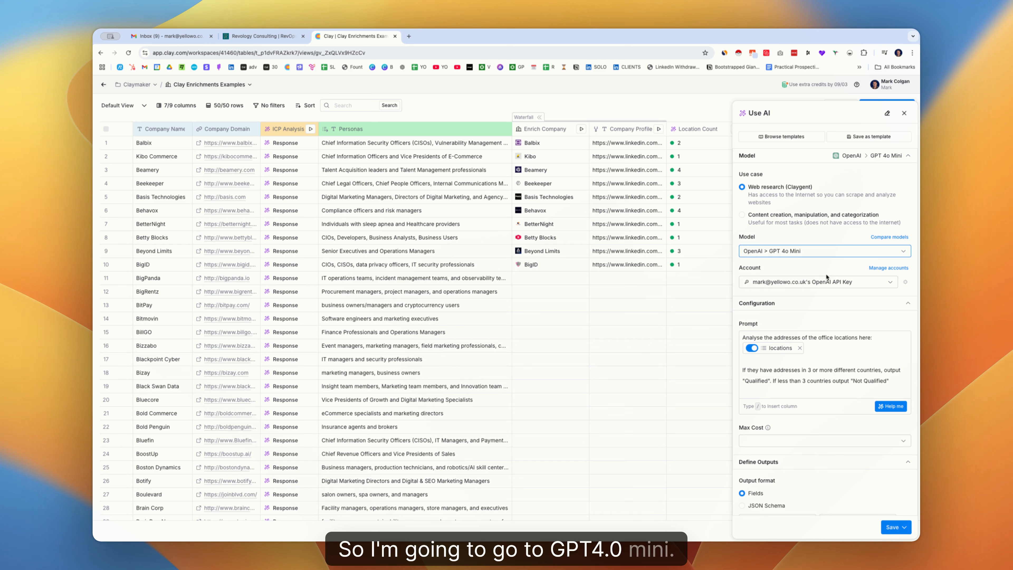
pyautogui.scroll(-3, 786, 469)
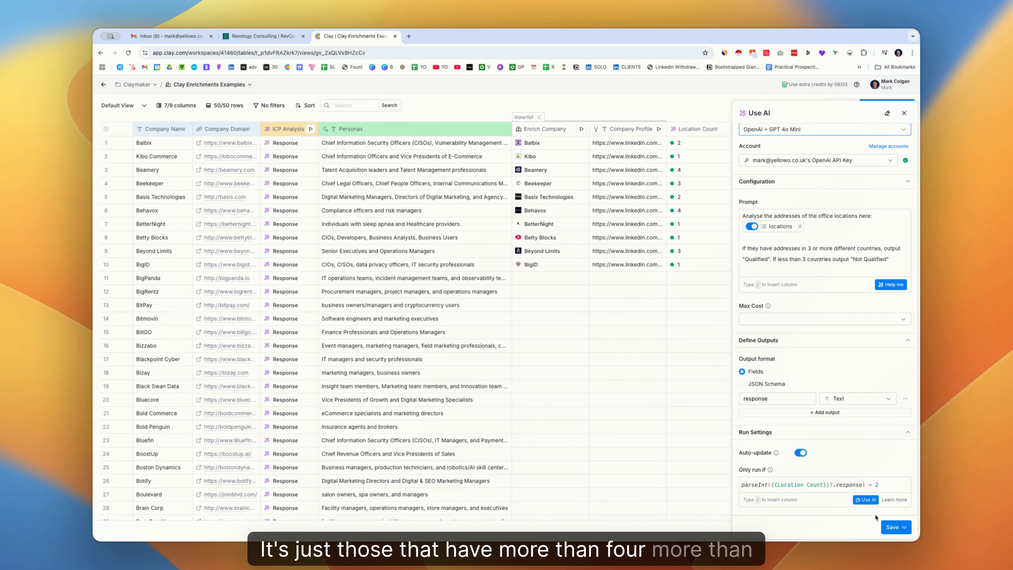
pyautogui.click(899, 527)
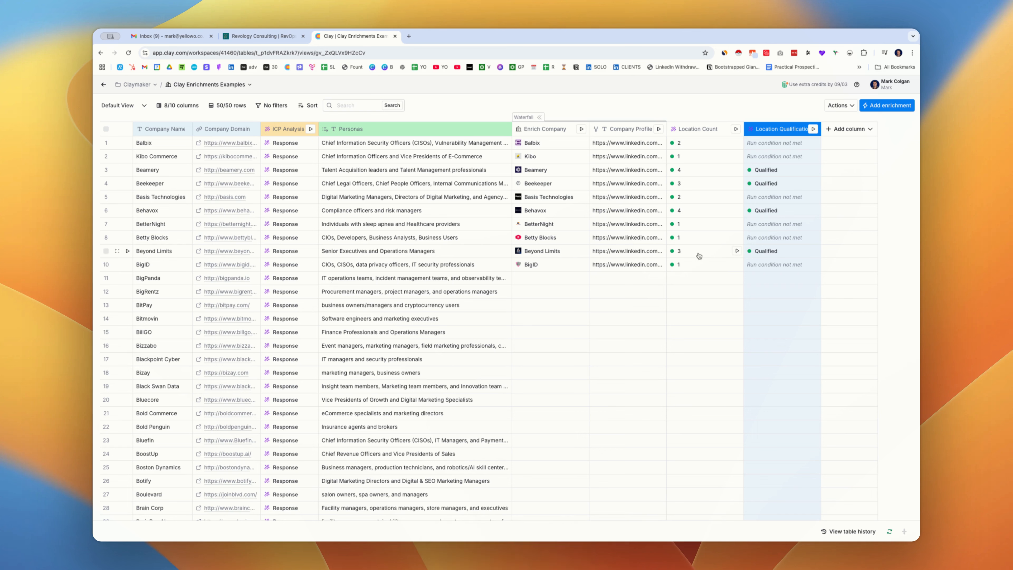
# Step: Inspect the response and reasoning in Beekeeper's Location Qualification cell details
pyautogui.click(769, 184)
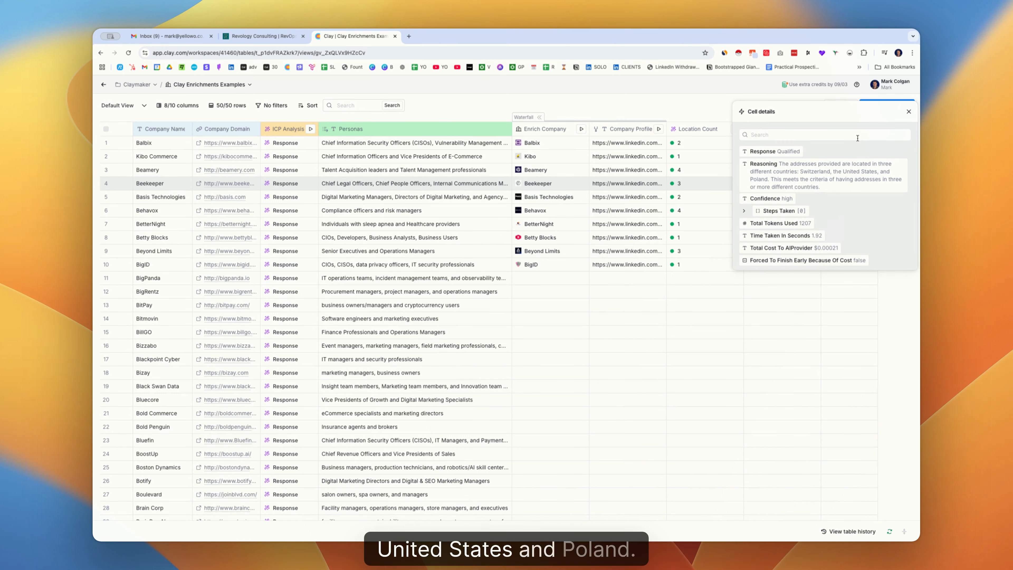
pyautogui.click(908, 114)
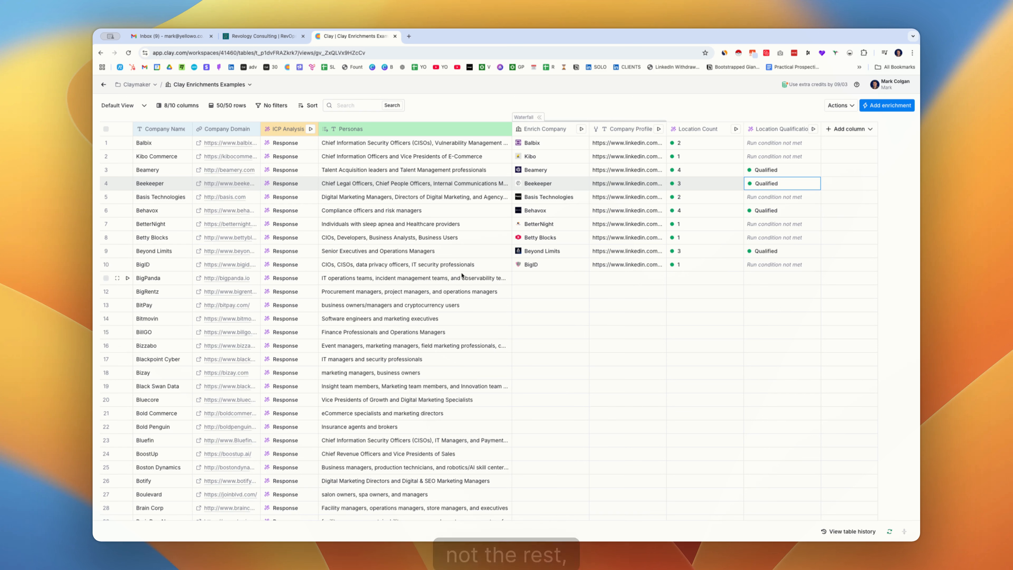
# Step: Run the Enrich Company enrichment for the BigPanda row
pyautogui.click(582, 278)
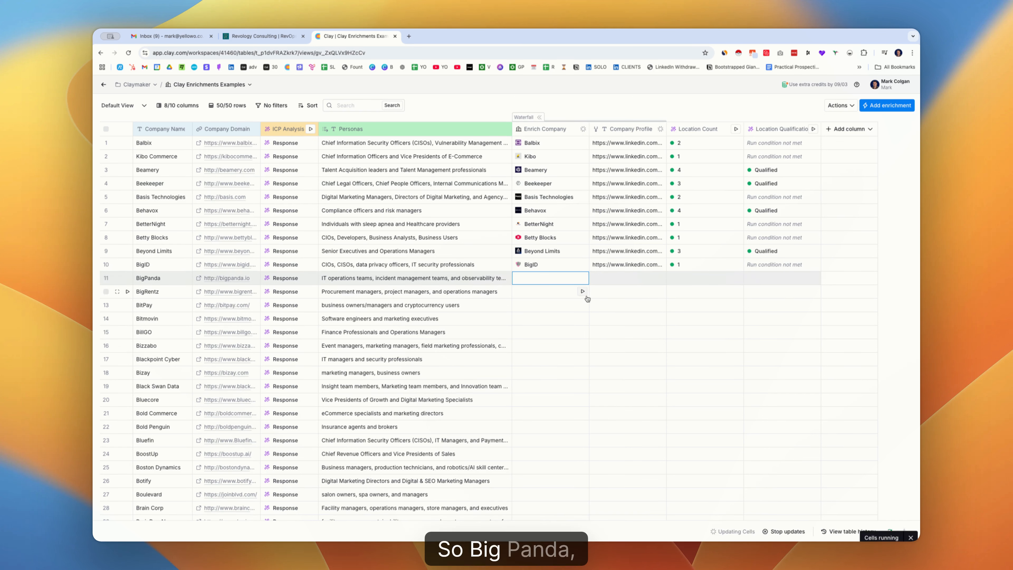
# Step: Run the Enrich Company enrichment for the rows from BigRentz through BillGO
pyautogui.click(582, 292)
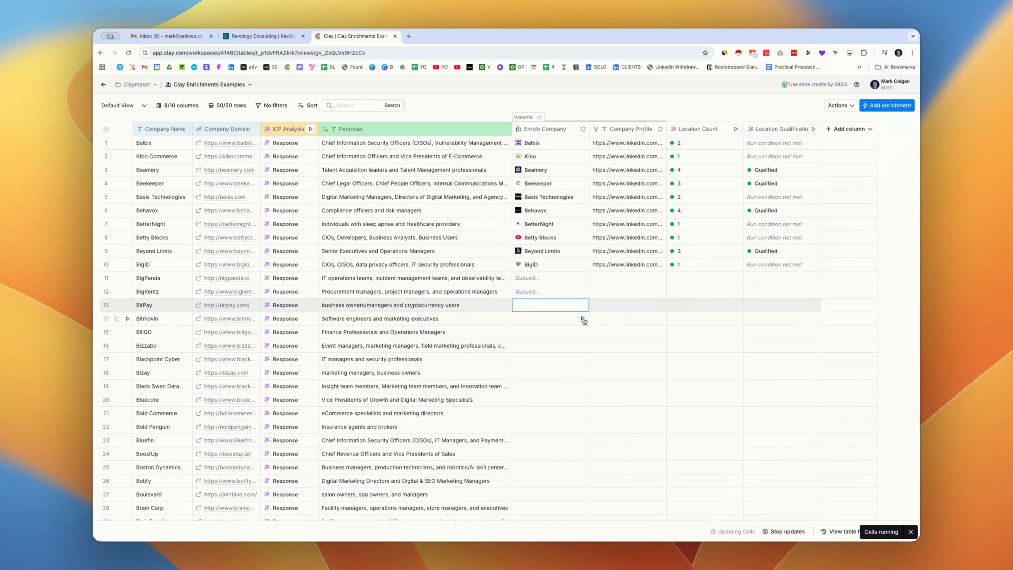
pyautogui.click(583, 319)
pyautogui.click(582, 332)
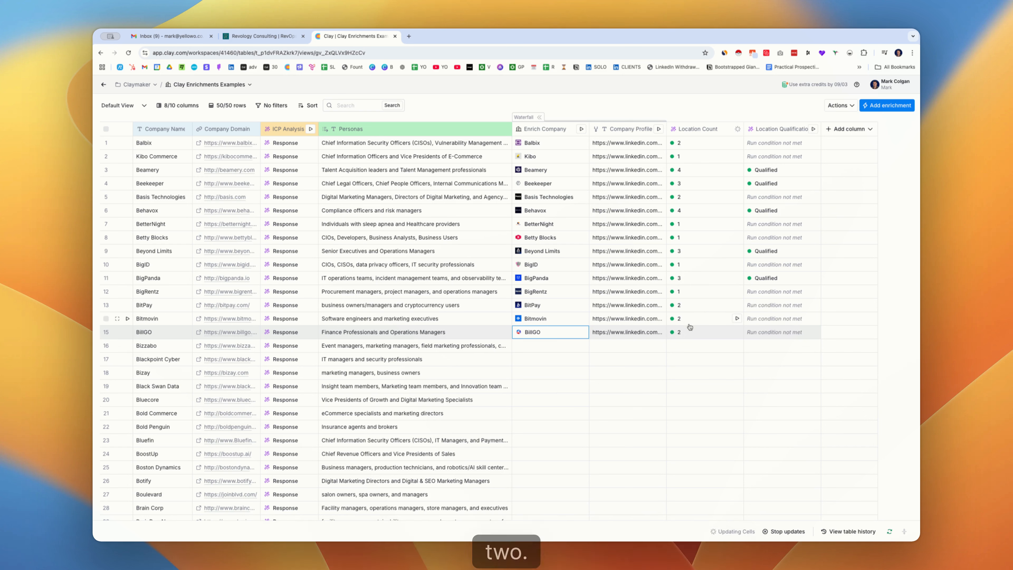
# Step: Run the Enrich Company enrichment for the six rows from Bizzabo through Bold Commerce
pyautogui.click(582, 345)
pyautogui.click(583, 359)
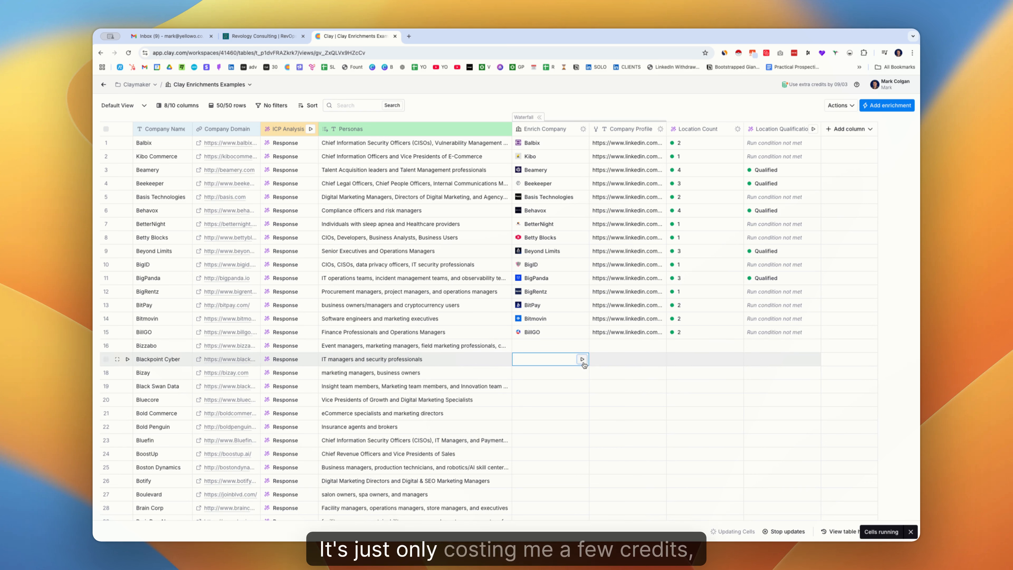
pyautogui.click(582, 372)
pyautogui.click(582, 386)
pyautogui.click(583, 400)
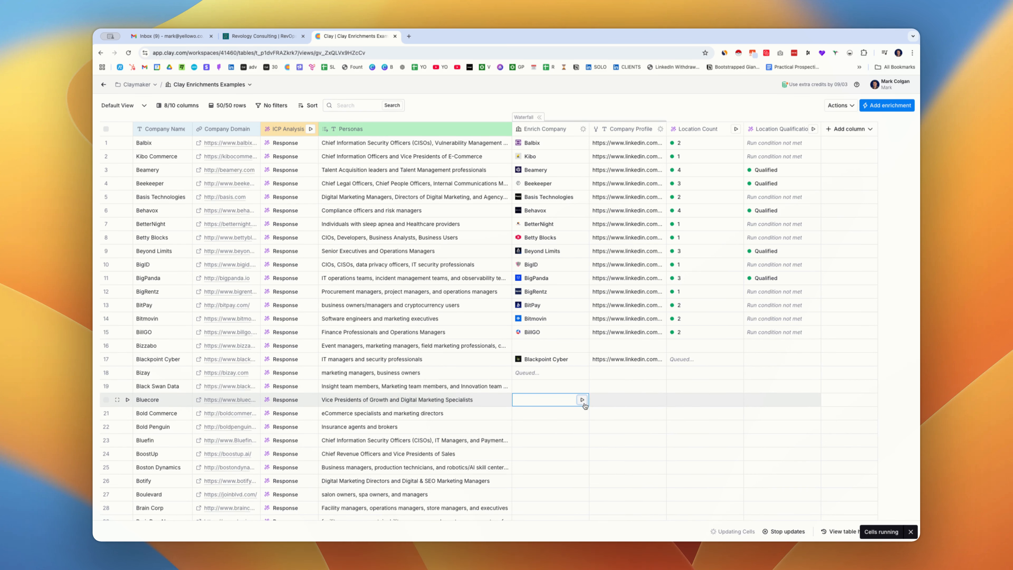
pyautogui.click(583, 413)
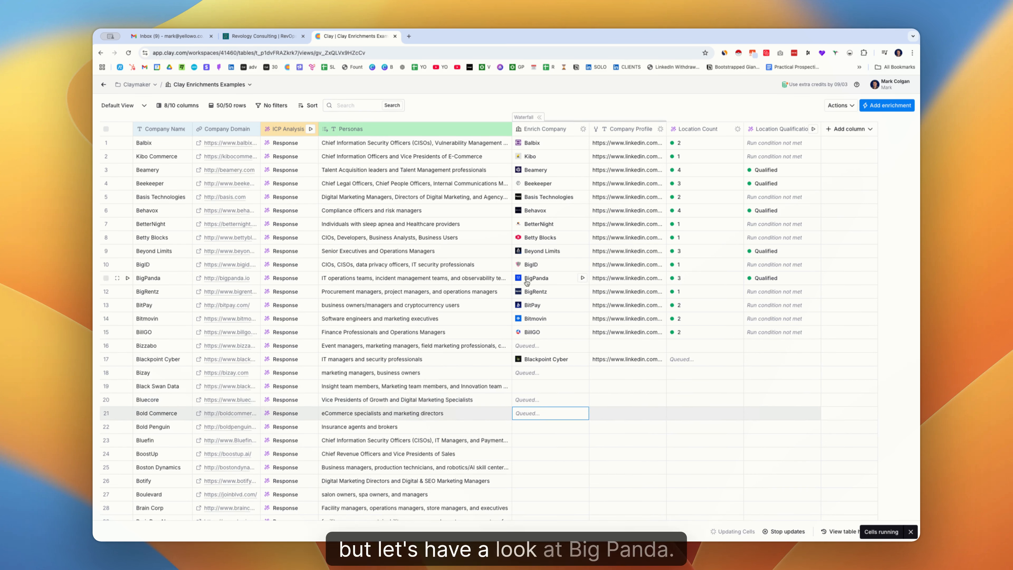
# Step: Inspect the response and reasoning in BigPanda's Location Qualification cell details
pyautogui.click(774, 280)
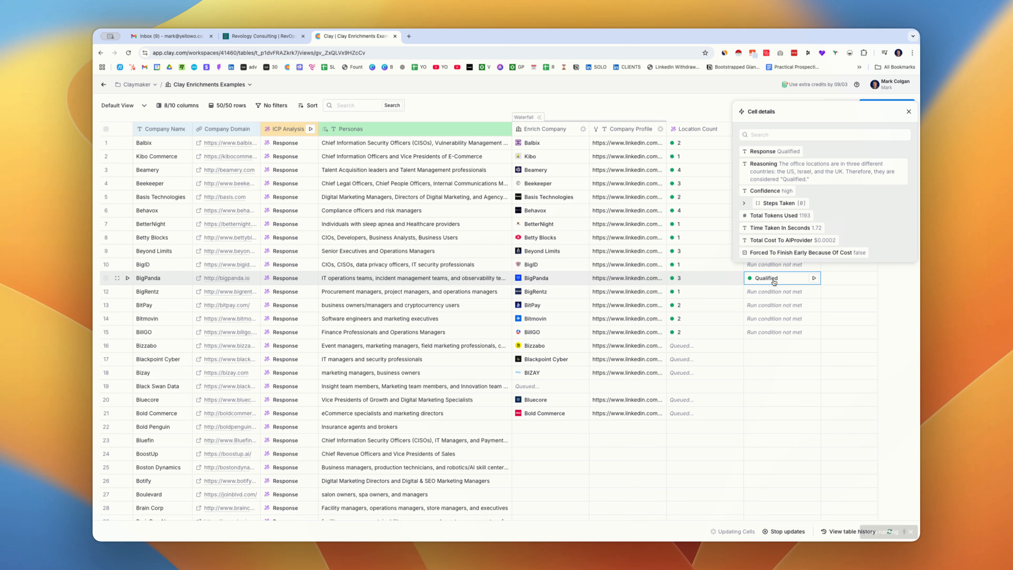
pyautogui.moveTo(823, 216)
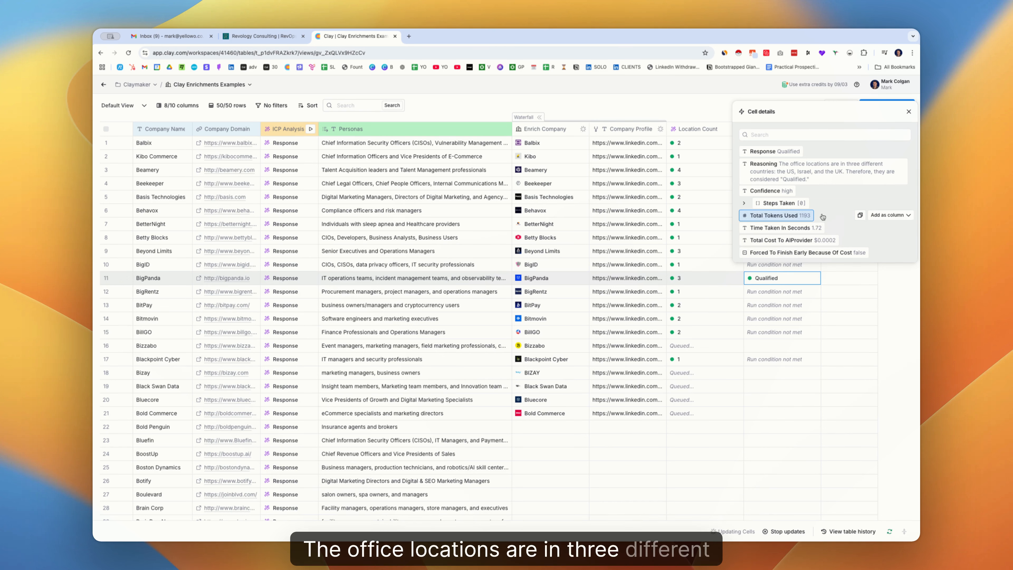